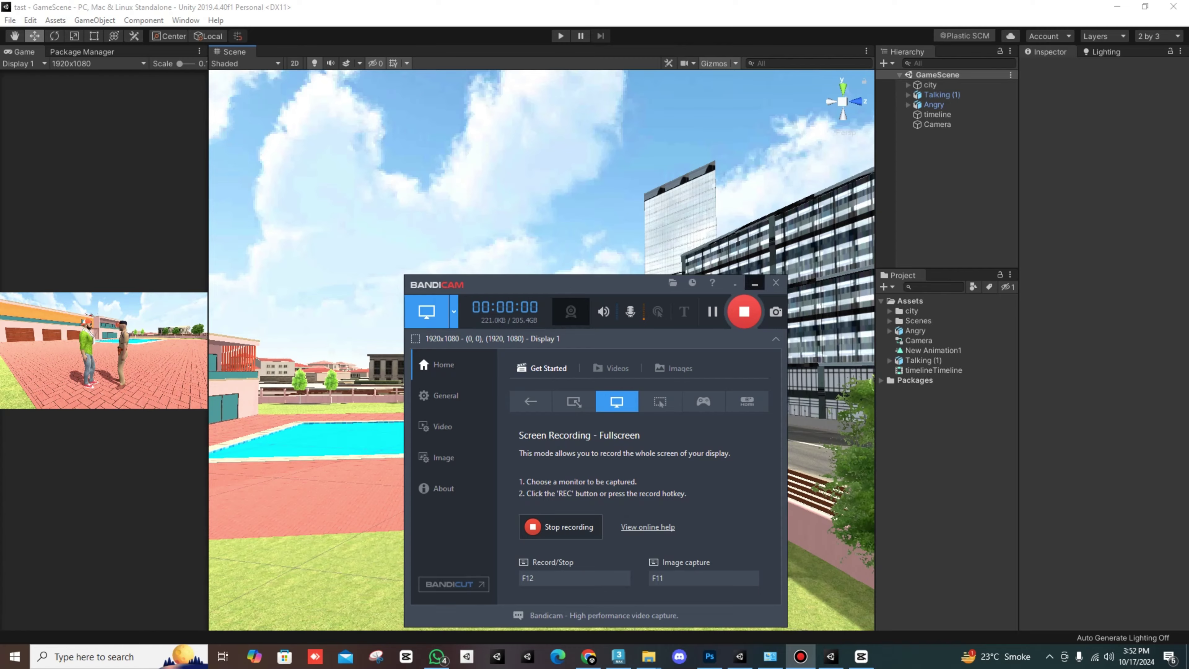
# Minimize the screen recorder and fly the Scene camera down to the two characters on the brick plaza.
pyautogui.click(754, 283)
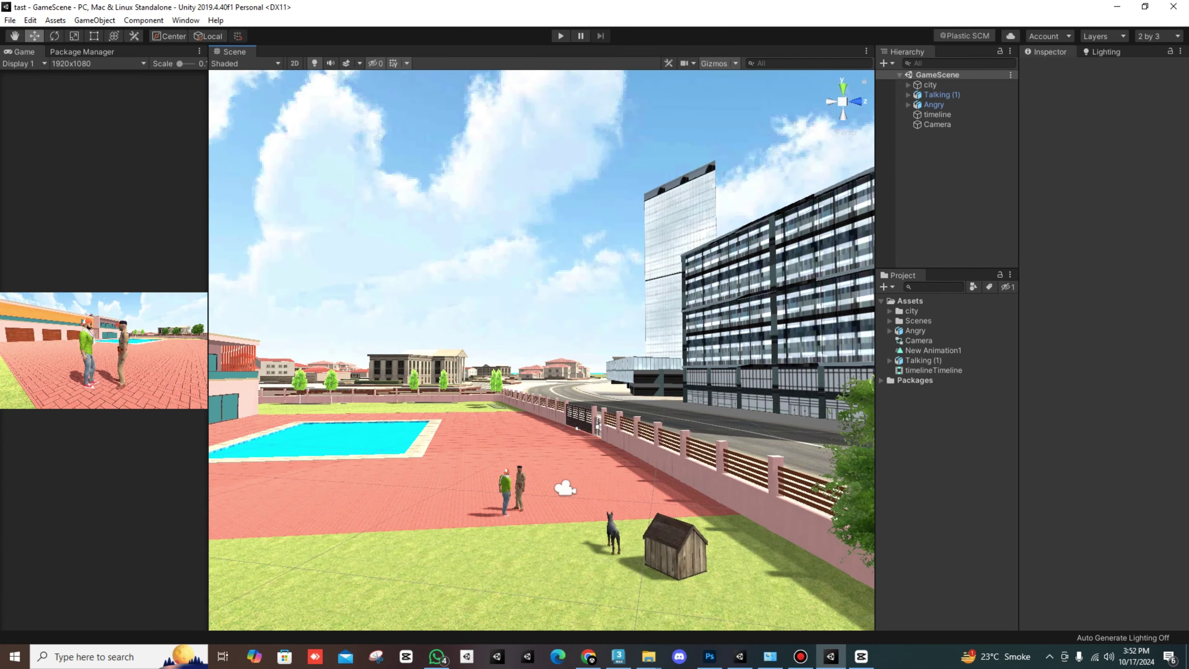
pyautogui.moveTo(538, 328)
pyautogui.mouseDown(button='right')
pyautogui.moveTo(538, 384)
pyautogui.moveTo(608, 384)
pyautogui.mouseUp(button='right')
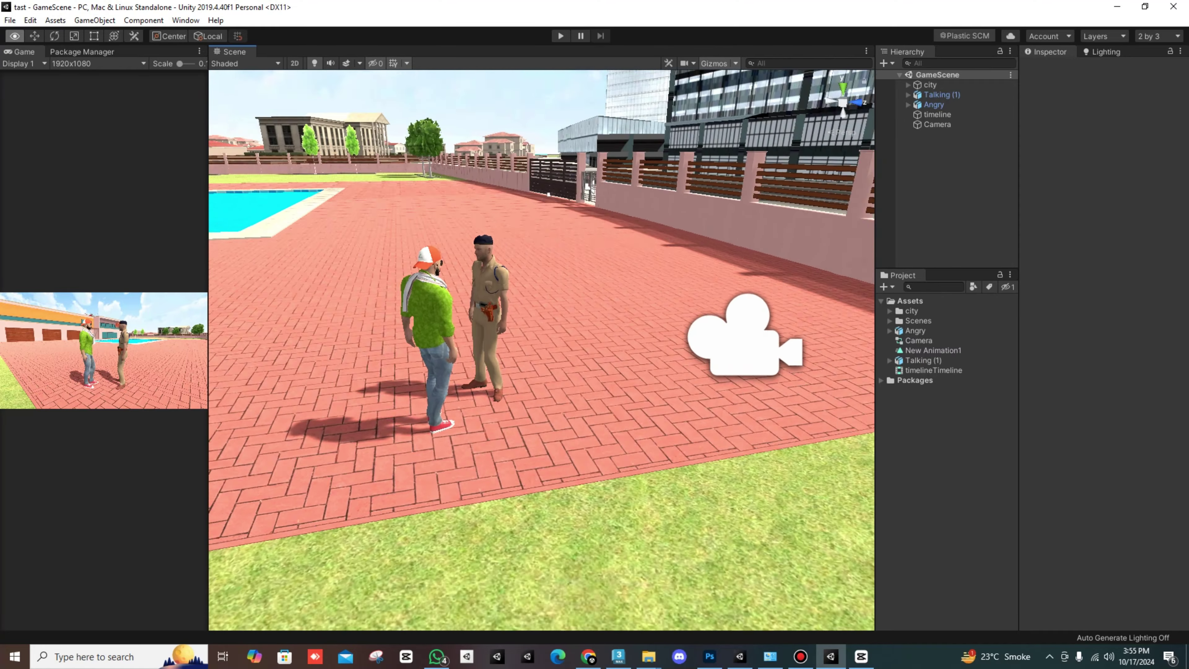
pyautogui.moveTo(539, 304); pyautogui.dragTo(632, 351, button='right')
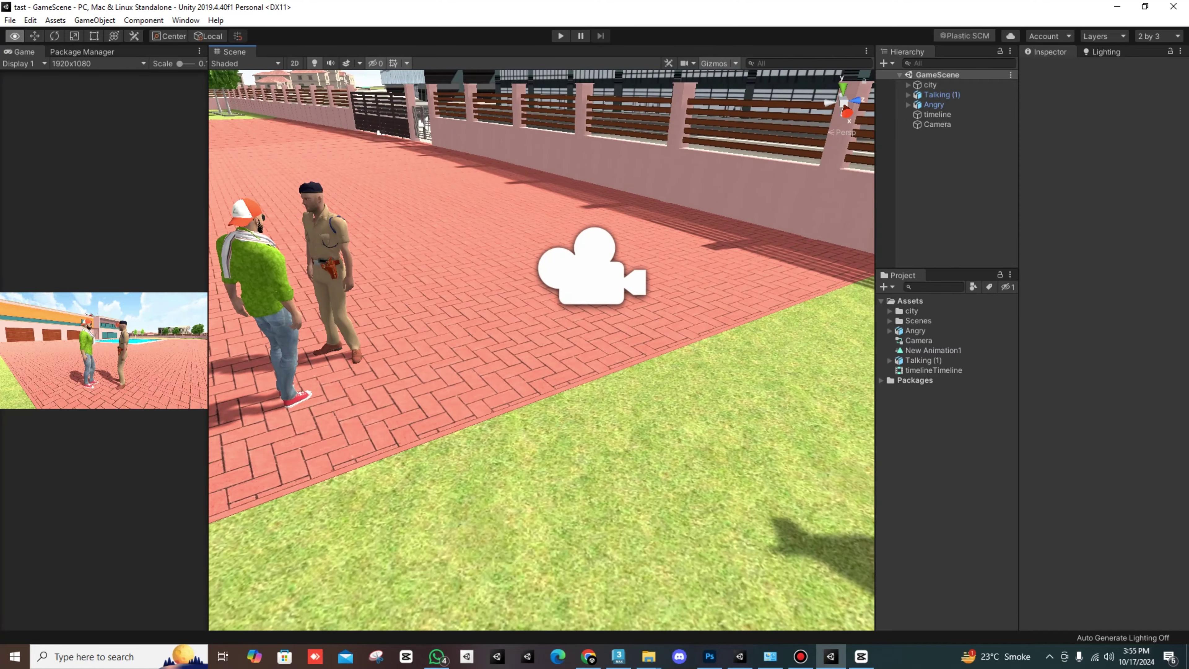
pyautogui.moveTo(541, 349)
pyautogui.mouseDown(button='right')
pyautogui.moveTo(542, 304)
pyautogui.moveTo(656, 304)
pyautogui.mouseUp(button='right')
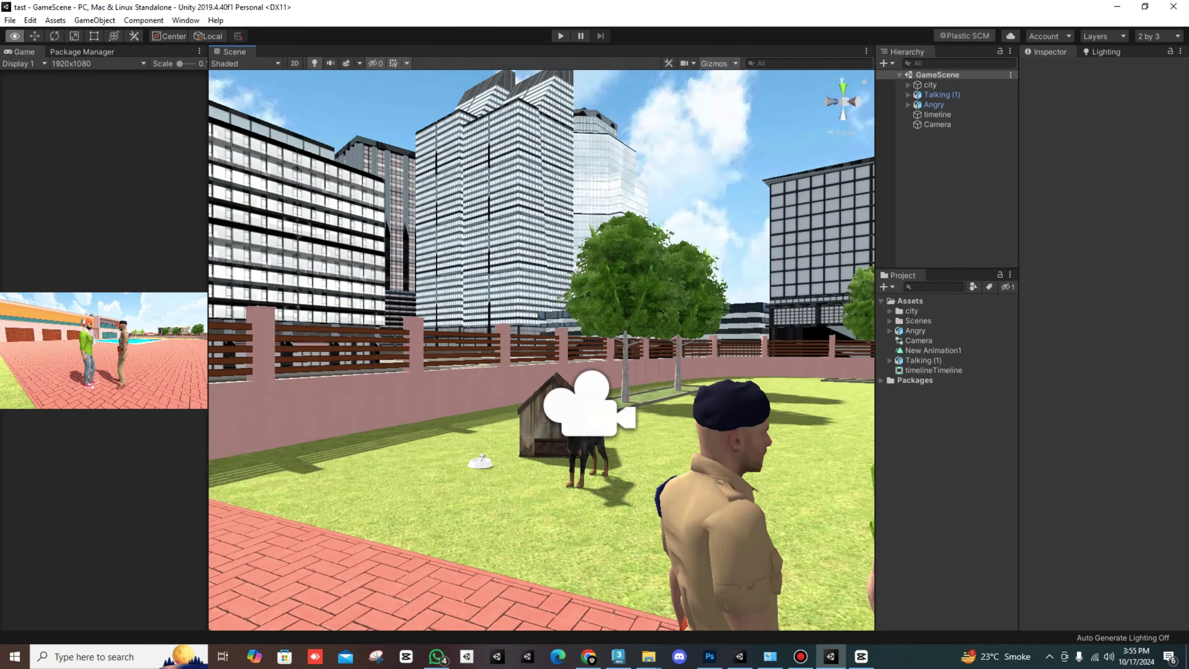
pyautogui.moveTo(541, 304); pyautogui.dragTo(328, 304, button='right')
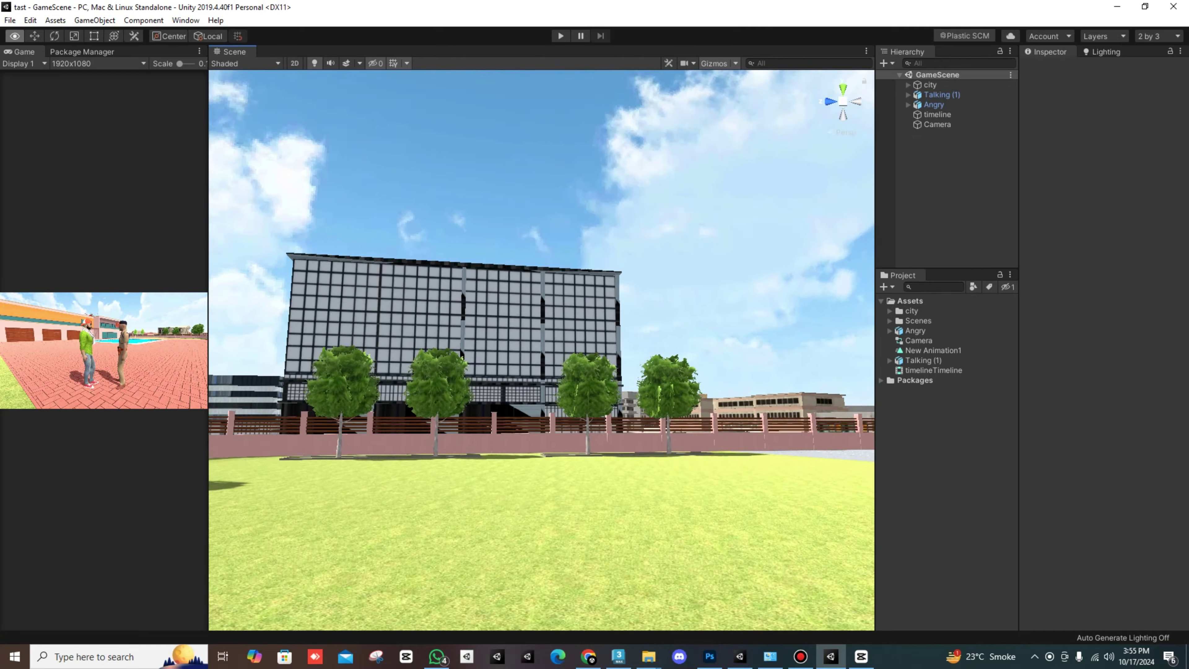
pyautogui.moveTo(541, 304)
pyautogui.mouseDown(button='right')
pyautogui.moveTo(562, 281)
pyautogui.moveTo(553, 300)
pyautogui.moveTo(608, 304)
pyautogui.moveTo(444, 304)
pyautogui.mouseUp(button='right')
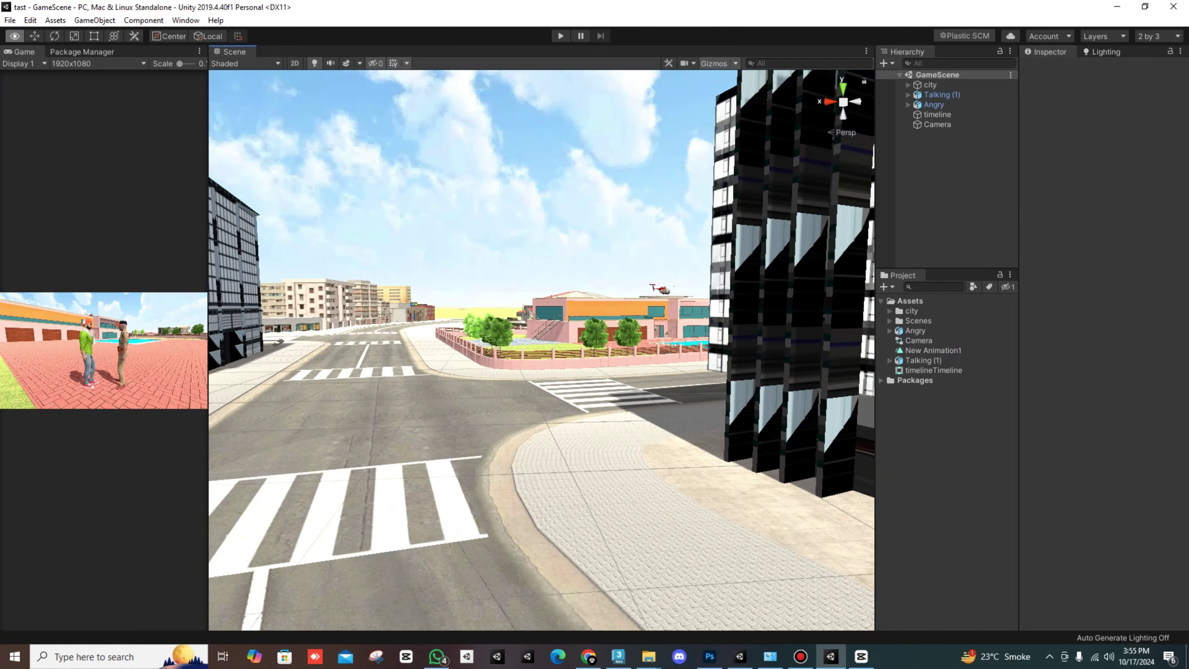
pyautogui.moveTo(541, 304)
pyautogui.mouseDown(button='right')
pyautogui.moveTo(608, 304)
pyautogui.moveTo(445, 304)
pyautogui.mouseUp(button='right')
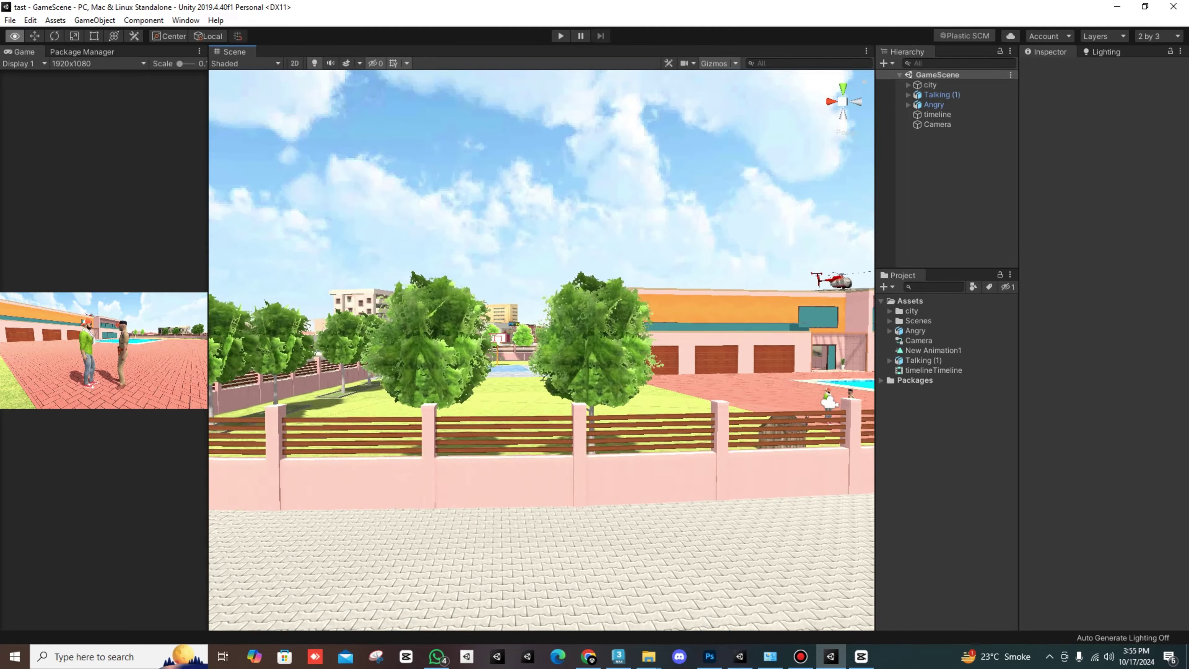
pyautogui.moveTo(541, 304)
pyautogui.mouseDown(button='right')
pyautogui.moveTo(515, 304)
pyautogui.moveTo(541, 302)
pyautogui.mouseUp(button='right')
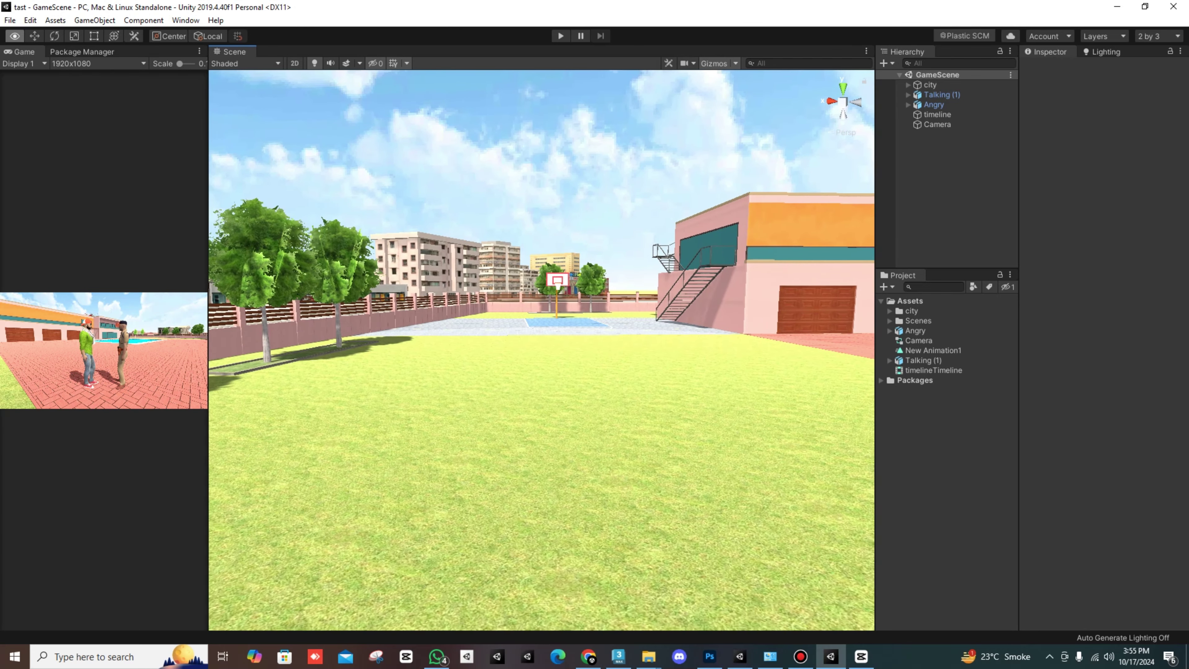
pyautogui.moveTo(542, 305)
pyautogui.mouseDown(button='right')
pyautogui.moveTo(679, 309)
pyautogui.moveTo(683, 422)
pyautogui.moveTo(674, 337)
pyautogui.moveTo(796, 337)
pyautogui.moveTo(655, 384)
pyautogui.mouseUp(button='right')
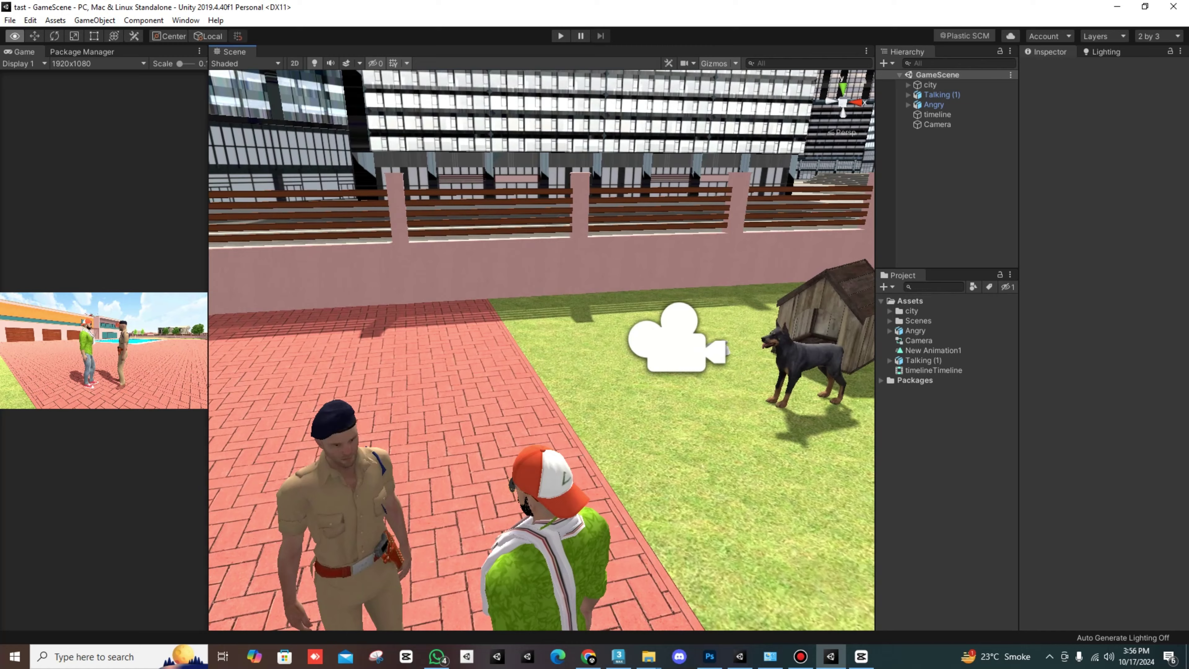
pyautogui.moveTo(654, 174)
pyautogui.mouseDown(button='right')
pyautogui.moveTo(616, 171)
pyautogui.moveTo(617, 262)
pyautogui.moveTo(616, 187)
pyautogui.moveTo(616, 234)
pyautogui.mouseUp(button='right')
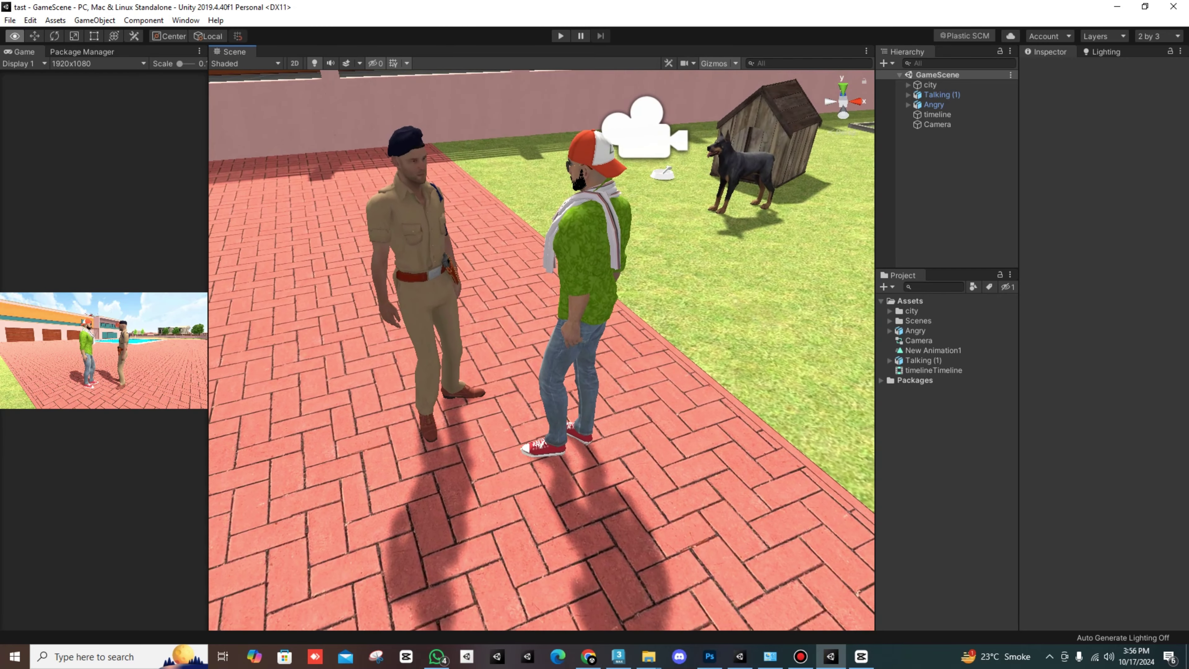
pyautogui.scroll(2, 541, 328)
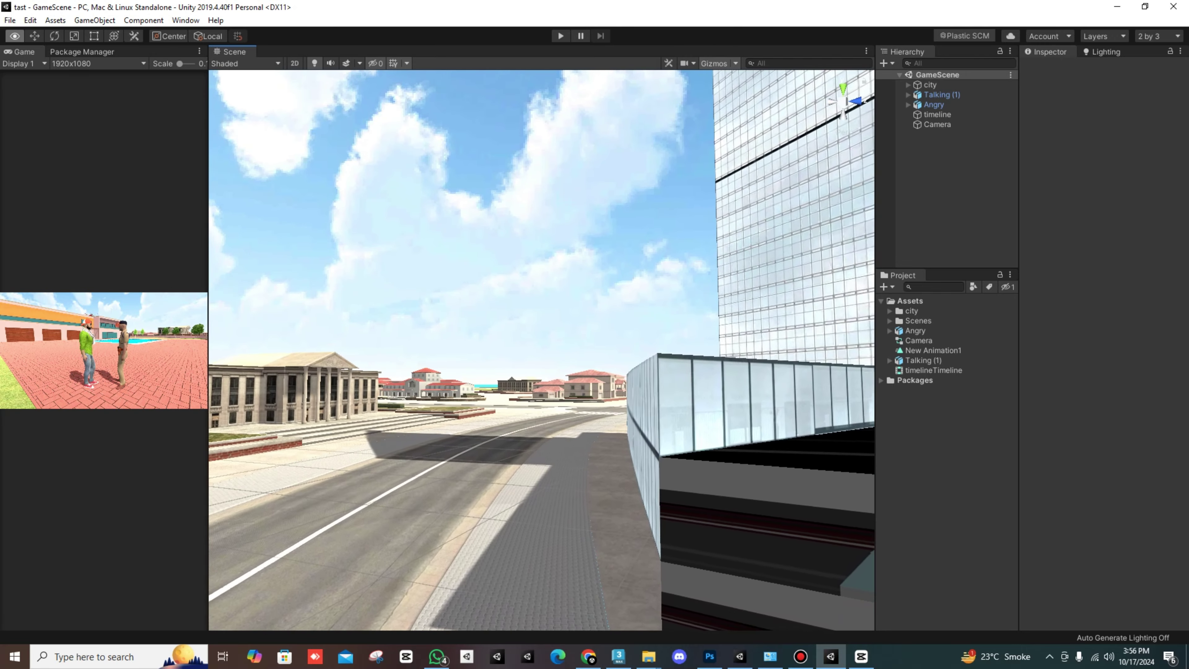
pyautogui.moveTo(541, 350)
pyautogui.mouseDown(button='right')
pyautogui.moveTo(328, 349)
pyautogui.moveTo(328, 361)
pyautogui.moveTo(300, 361)
pyautogui.moveTo(422, 360)
pyautogui.moveTo(328, 361)
pyautogui.moveTo(384, 361)
pyautogui.mouseUp(button='right')
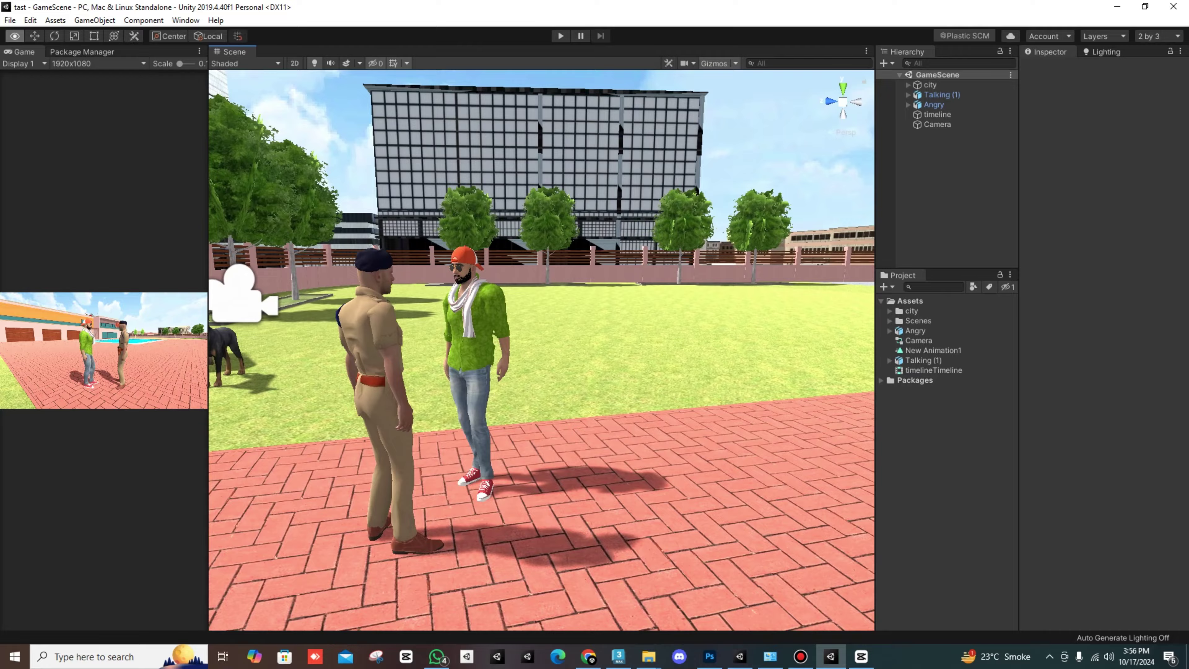
pyautogui.moveTo(384, 361); pyautogui.dragTo(730, 361, button='right')
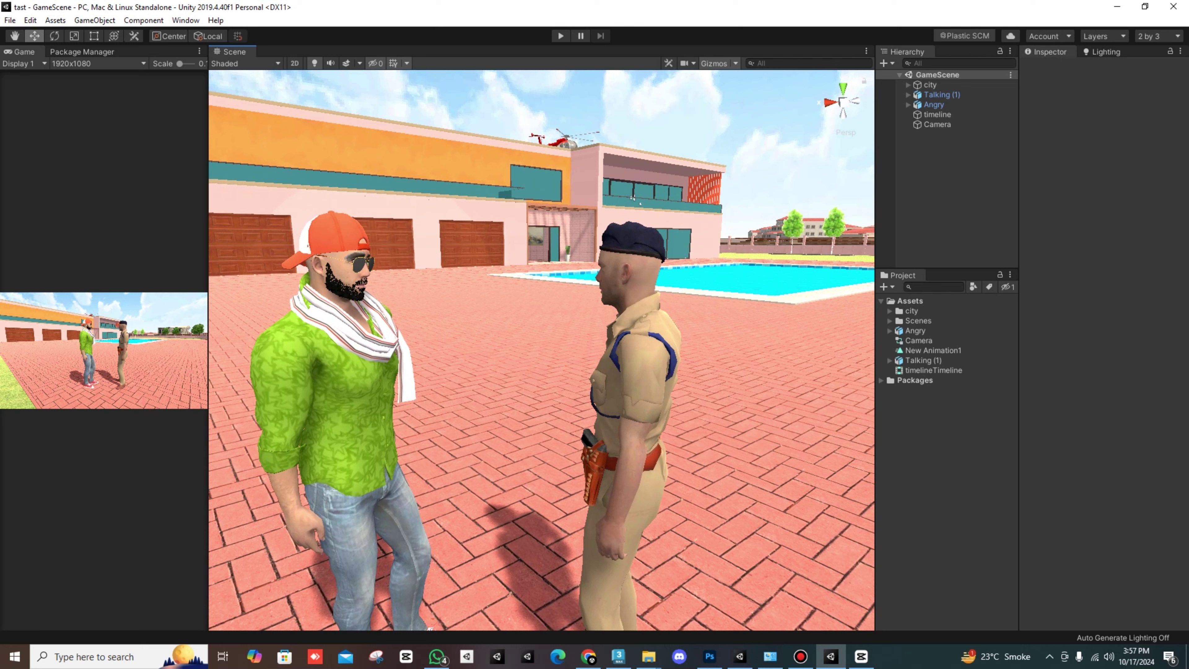
# Expand the city folder, collapse Material and Scenes, widen the panels and expand PrefabInstance.
pyautogui.click(889, 311)
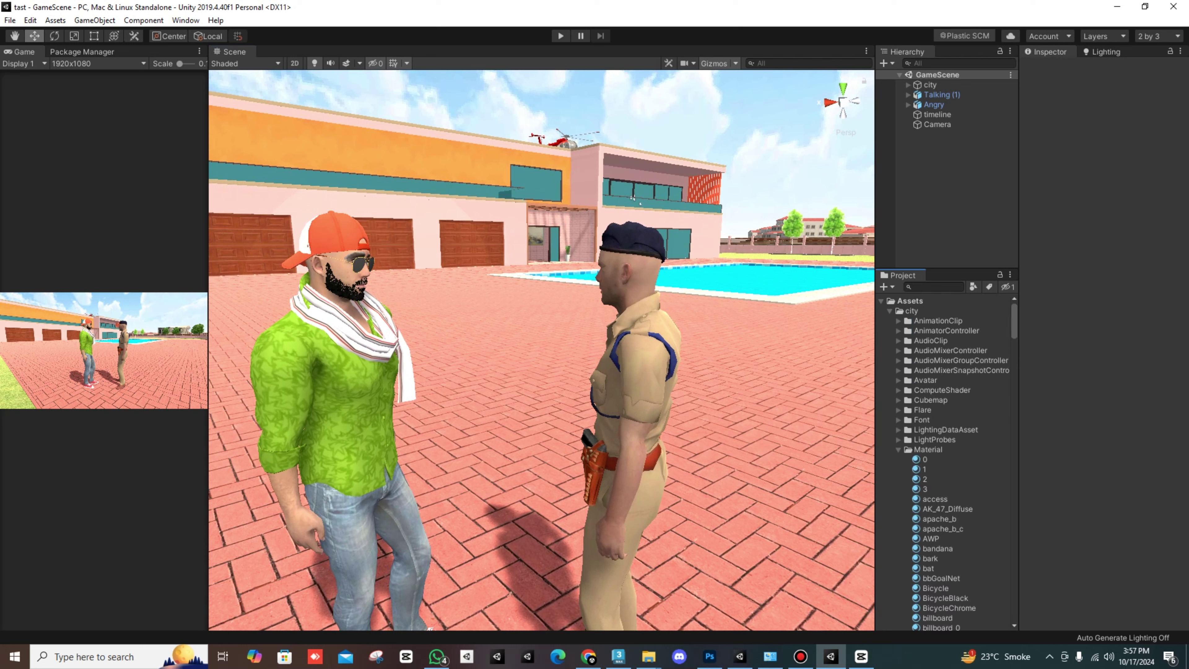
pyautogui.click(928, 450)
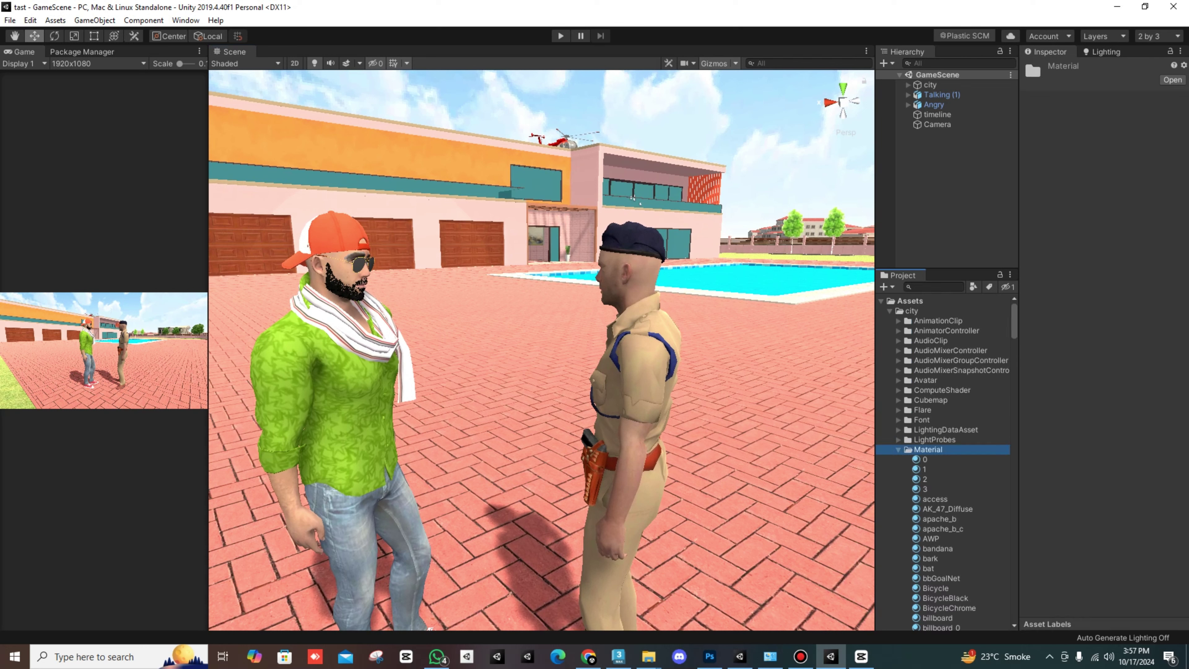
pyautogui.press('Left')
pyautogui.moveTo(874, 328); pyautogui.dragTo(734, 328)
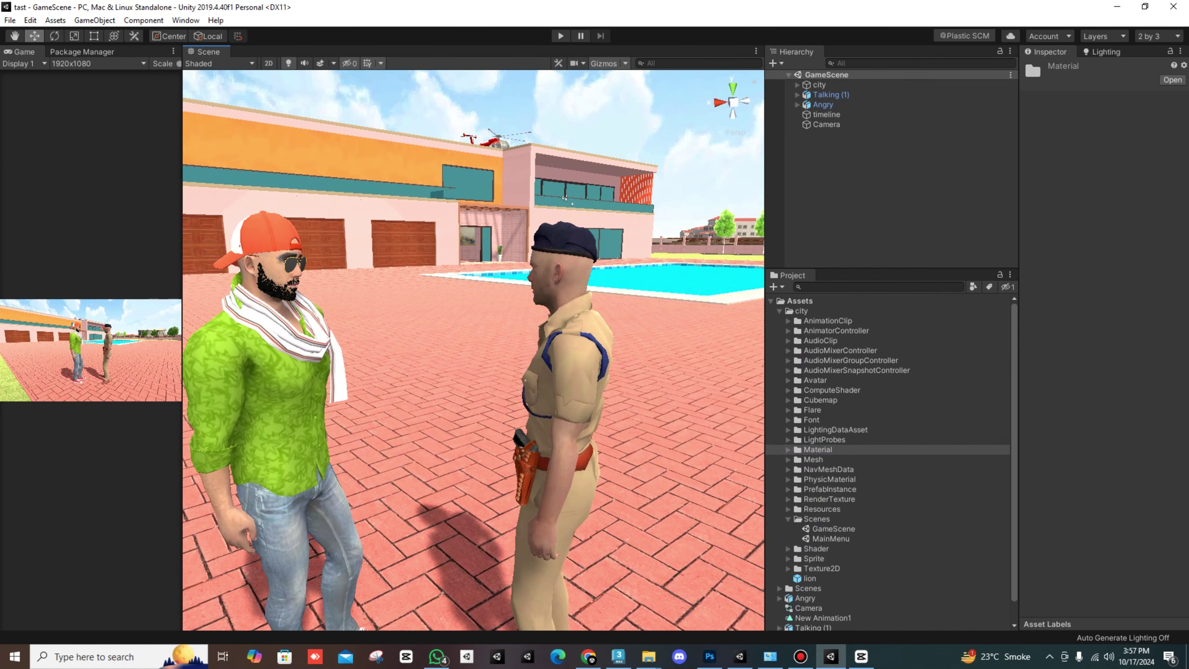
pyautogui.scroll(-1, 873, 462)
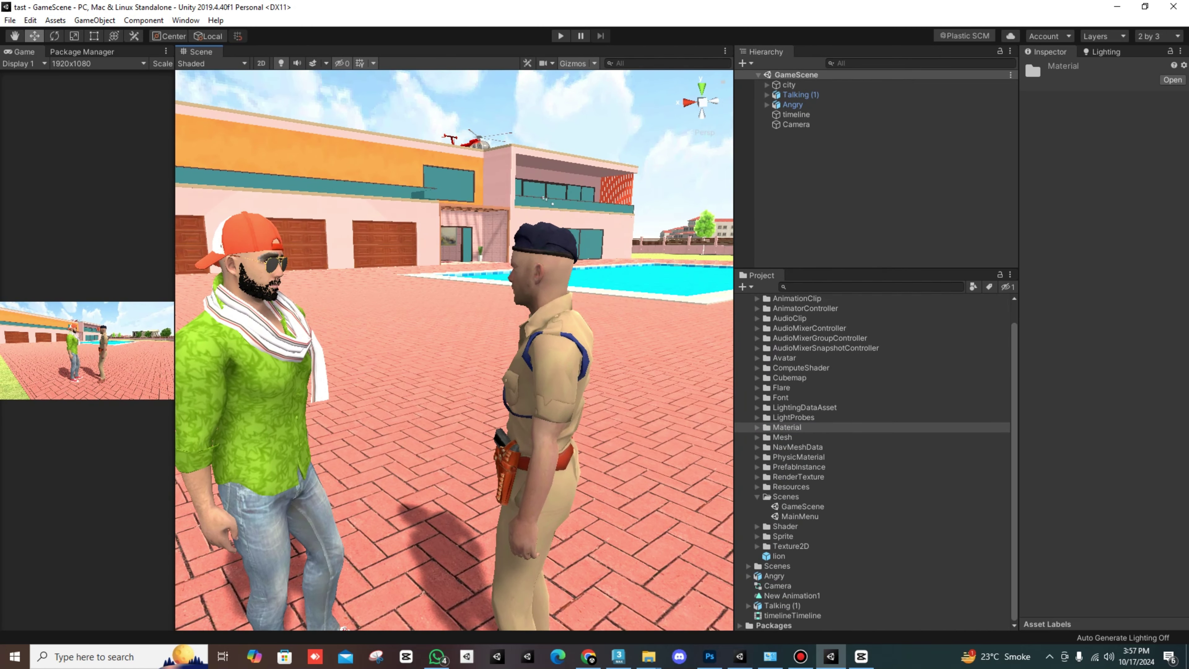
pyautogui.click(757, 496)
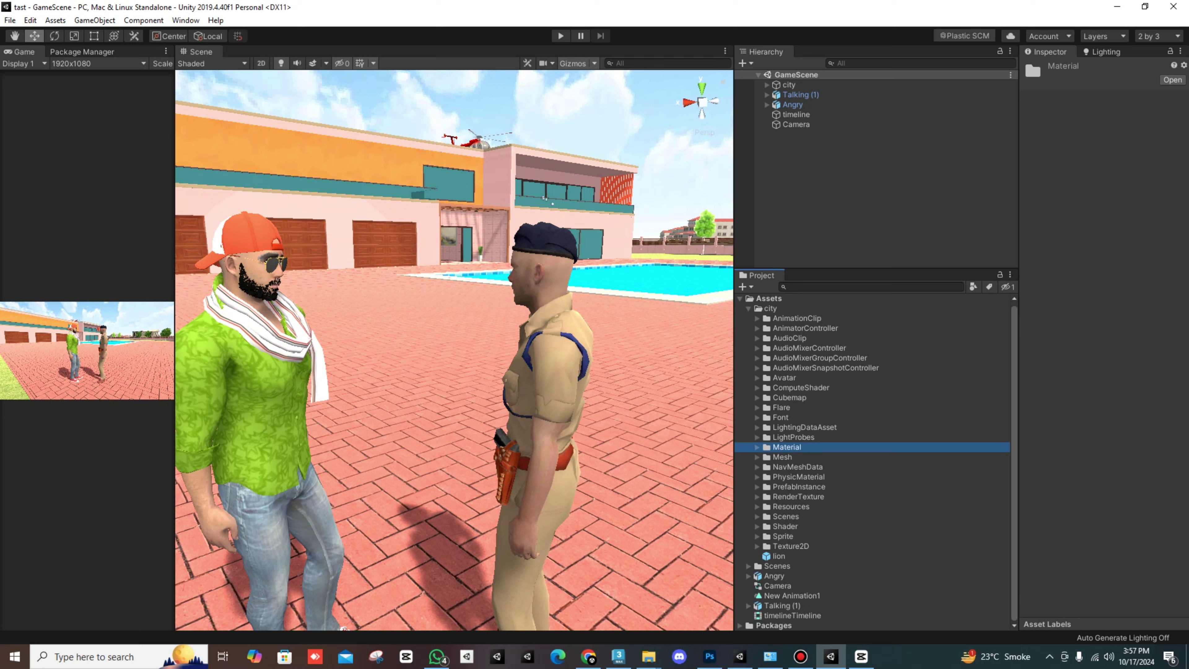
pyautogui.click(757, 487)
pyautogui.click(798, 487)
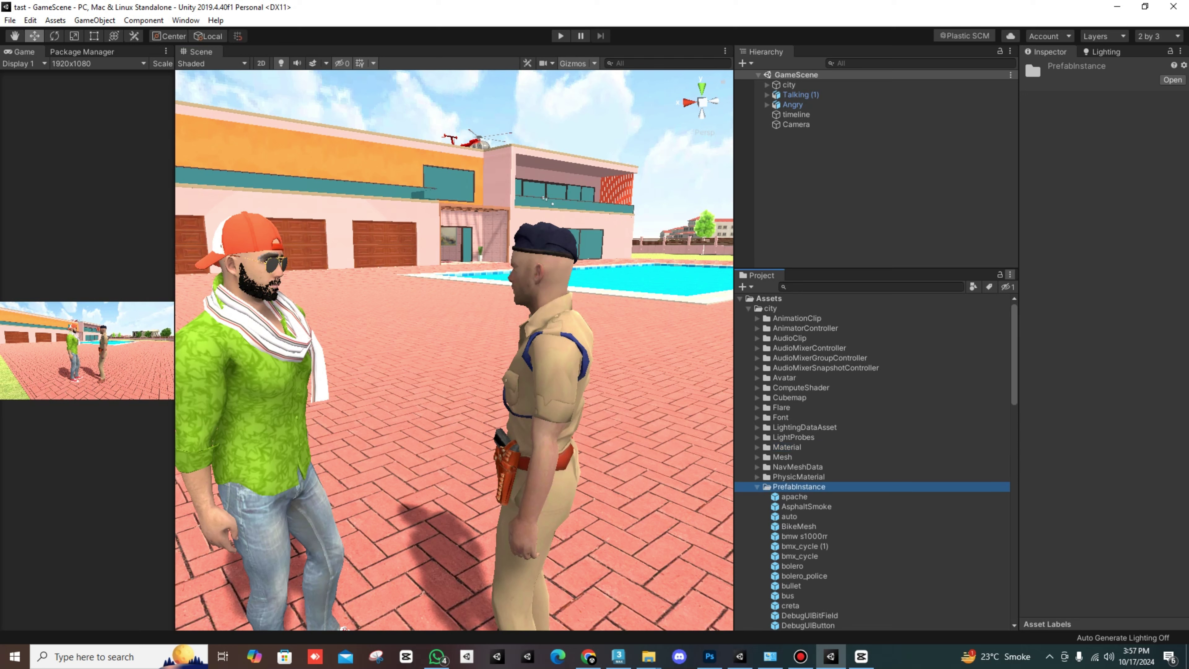
# Switch the Project panel to two-column layout, make it taller and open city/PrefabInstance.
pyautogui.click(1010, 274)
pyautogui.click(1044, 302)
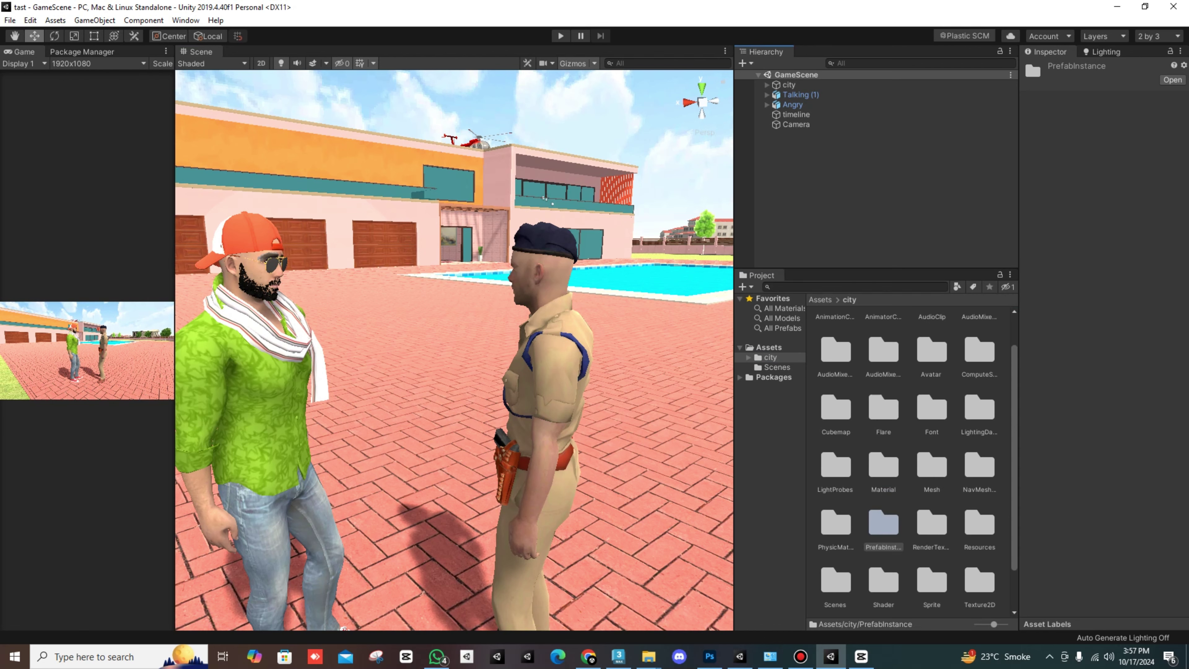
pyautogui.moveTo(875, 269); pyautogui.dragTo(875, 203)
pyautogui.click(749, 290)
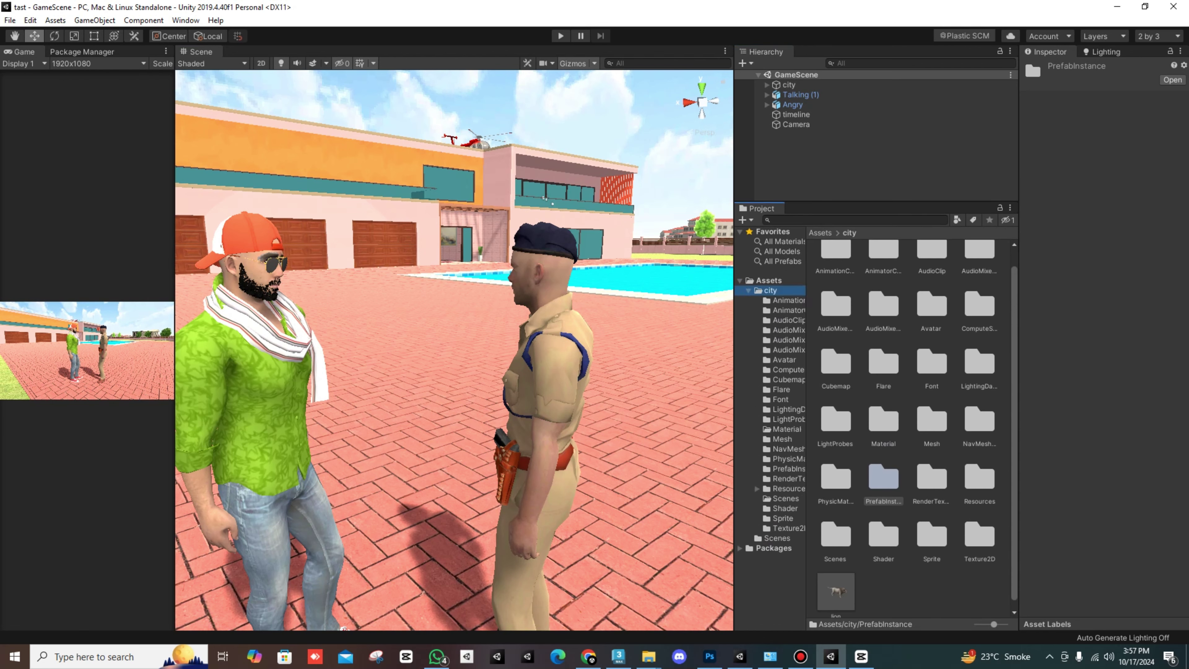
pyautogui.doubleClick(884, 477)
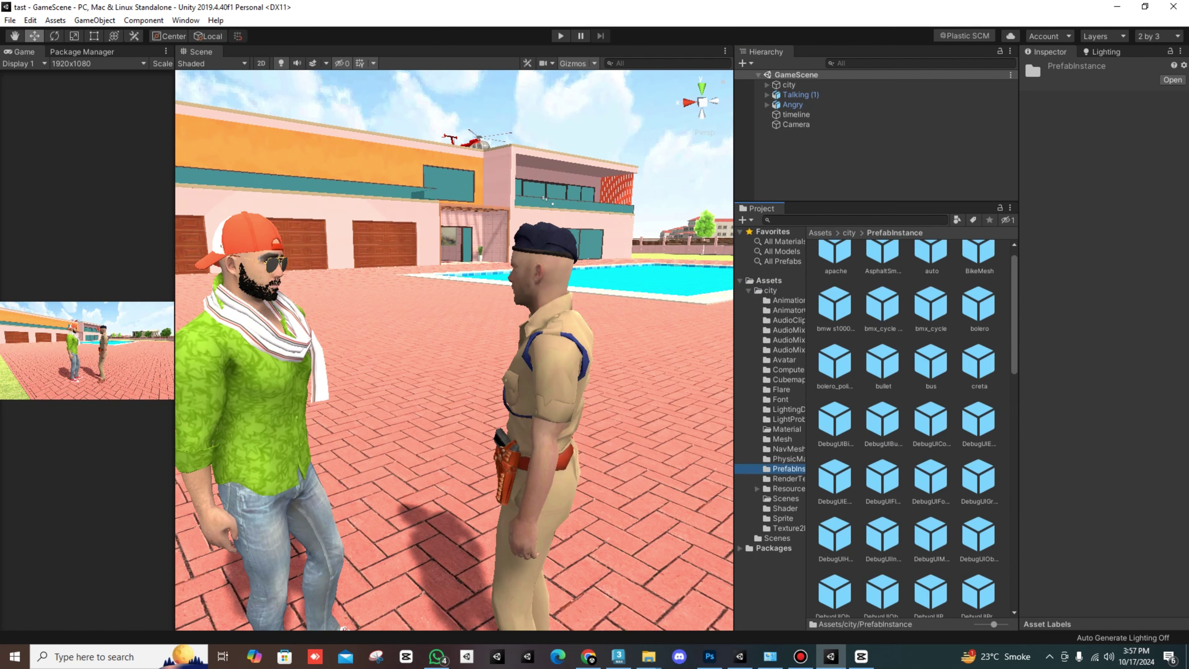
pyautogui.moveTo(734, 203); pyautogui.dragTo(603, 203)
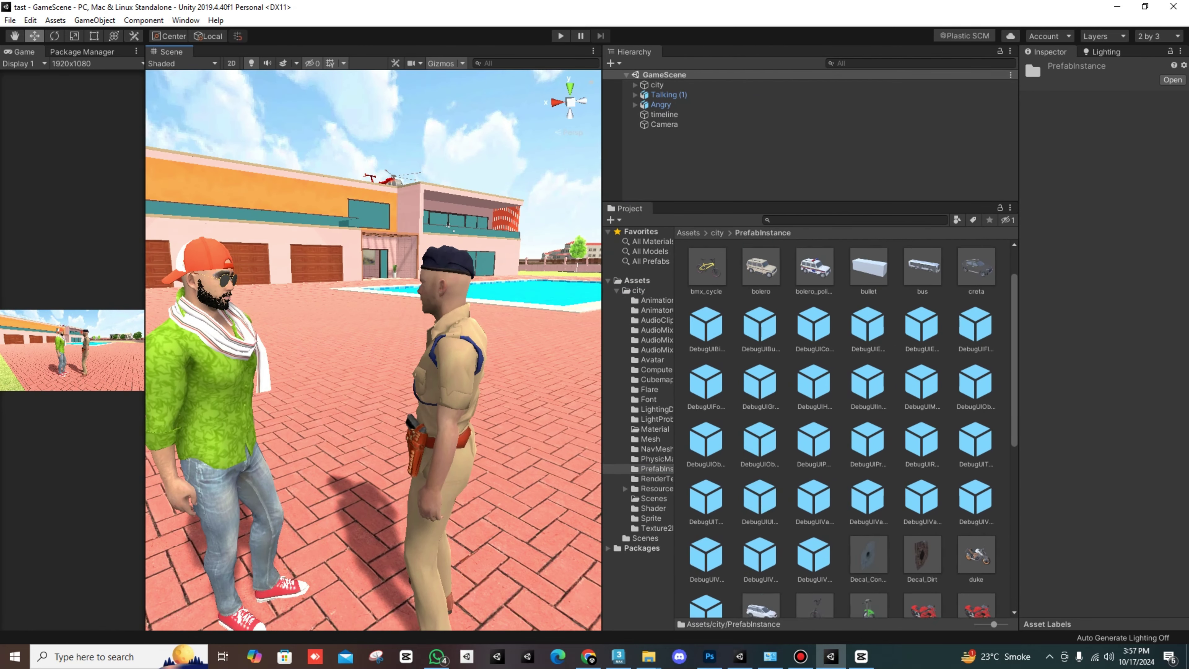
# Place the auto rickshaw between the characters and the bolero_police jeep behind them.
pyautogui.click(815, 266)
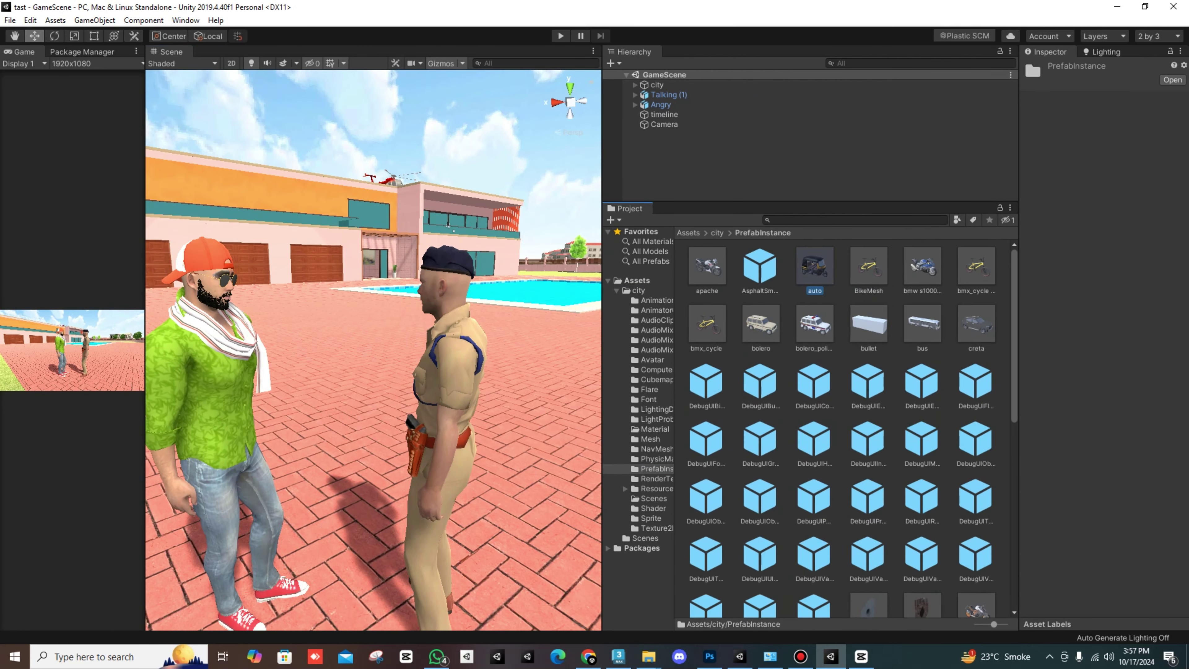
pyautogui.moveTo(814, 266); pyautogui.dragTo(356, 370)
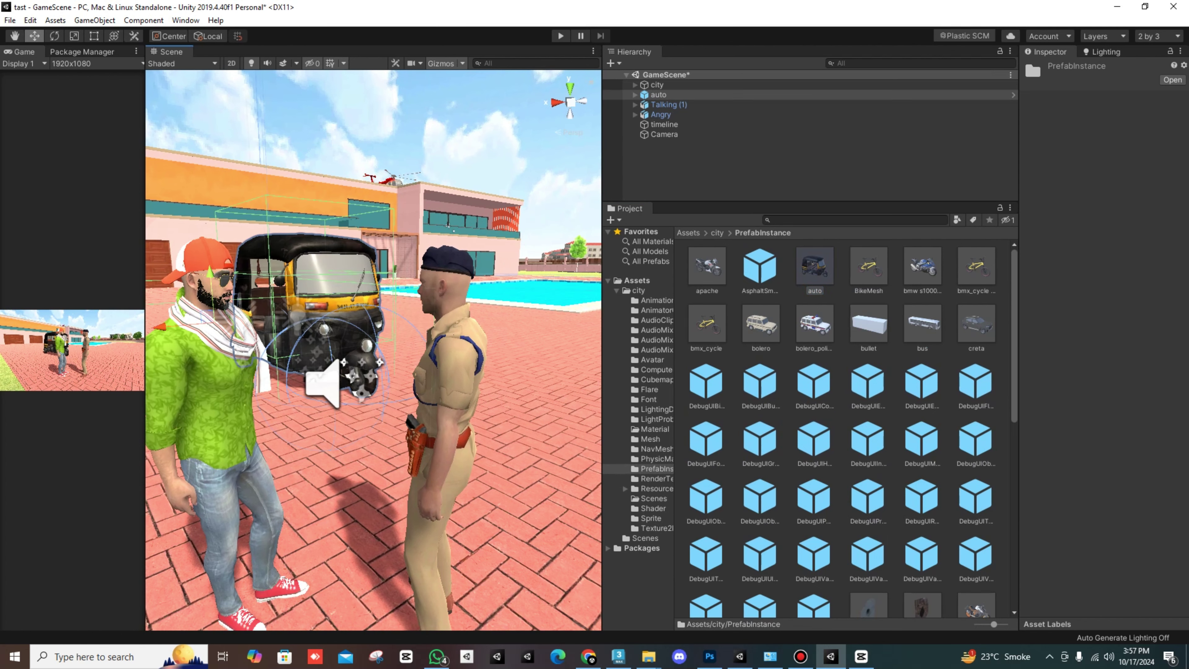
pyautogui.click(815, 324)
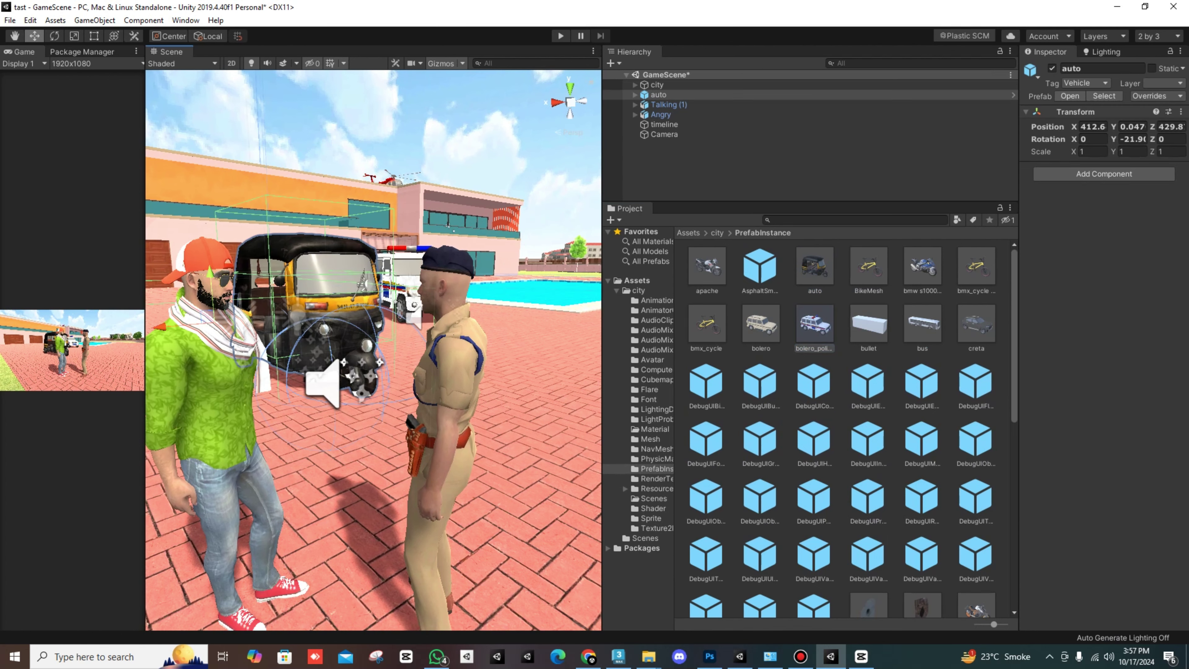
pyautogui.moveTo(815, 323); pyautogui.dragTo(469, 285)
pyautogui.scroll(-5, 468, 286)
pyautogui.scroll(2, 373, 350)
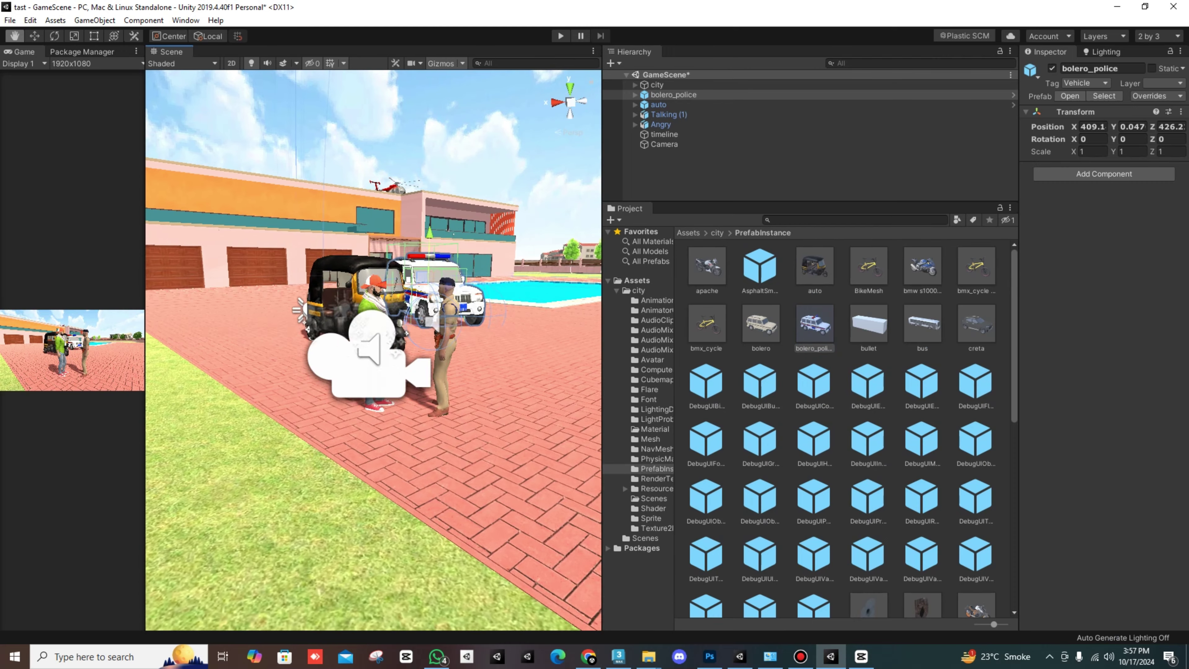
pyautogui.scroll(2, 373, 350)
pyautogui.scroll(2, 374, 350)
pyautogui.scroll(-3, 841, 429)
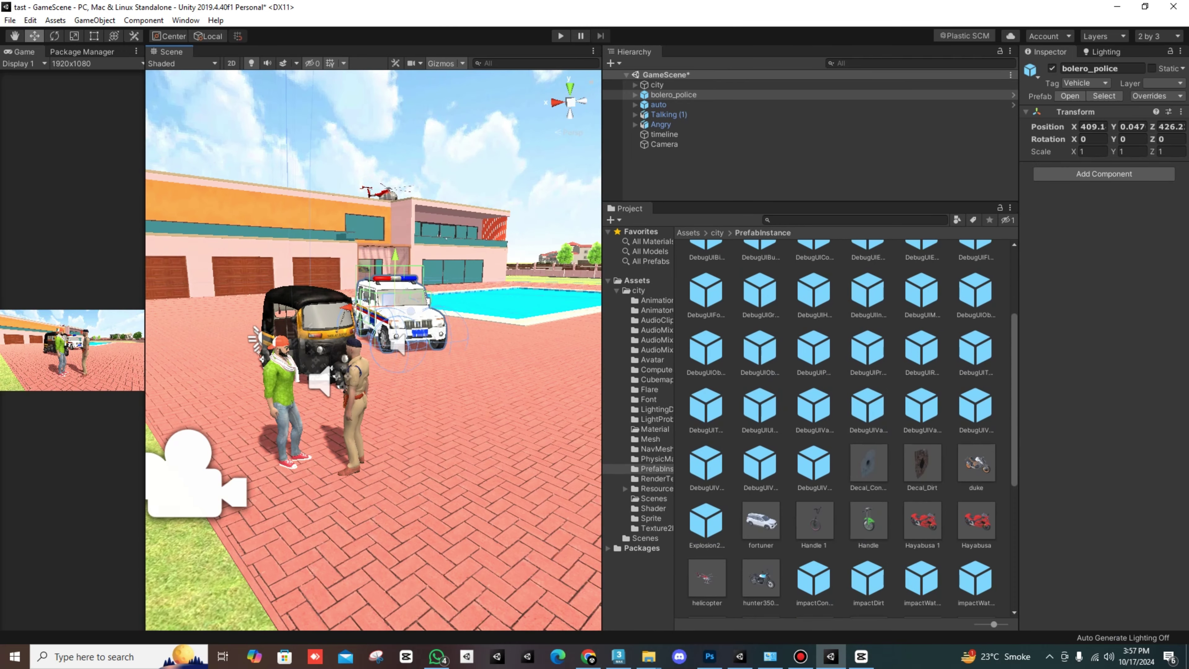
pyautogui.scroll(-3, 842, 428)
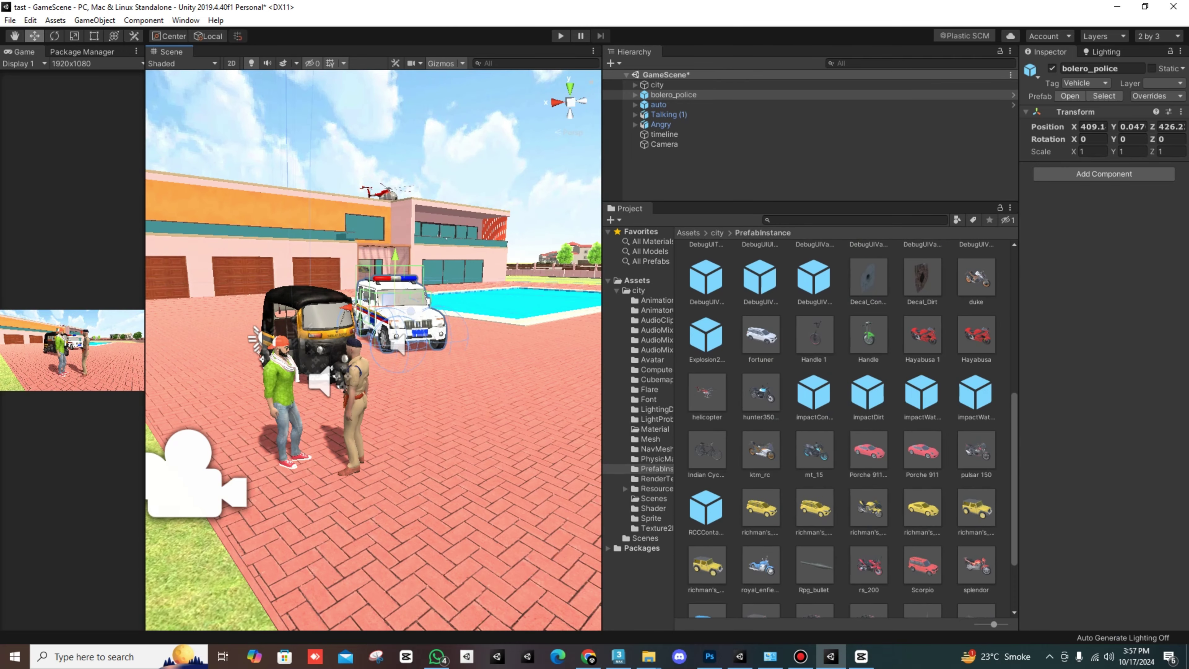
# Add the red Hayabusa 1 and Hayabusa bikes beside the police jeep.
pyautogui.moveTo(922, 335); pyautogui.dragTo(436, 366)
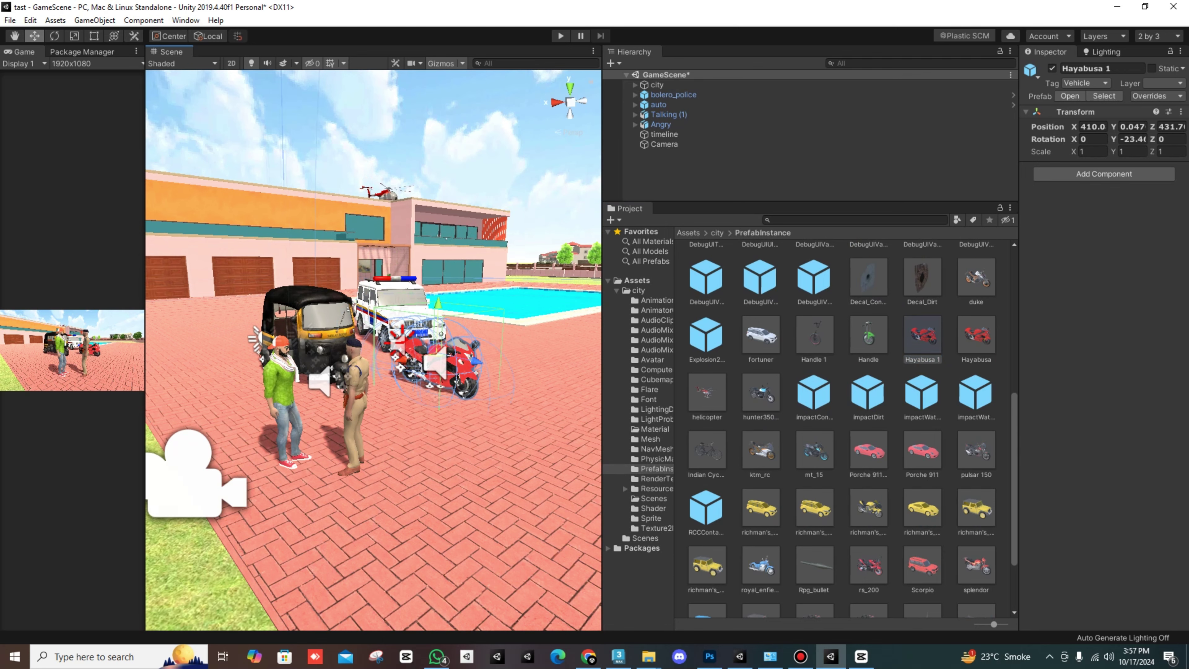
pyautogui.moveTo(976, 335); pyautogui.dragTo(515, 344)
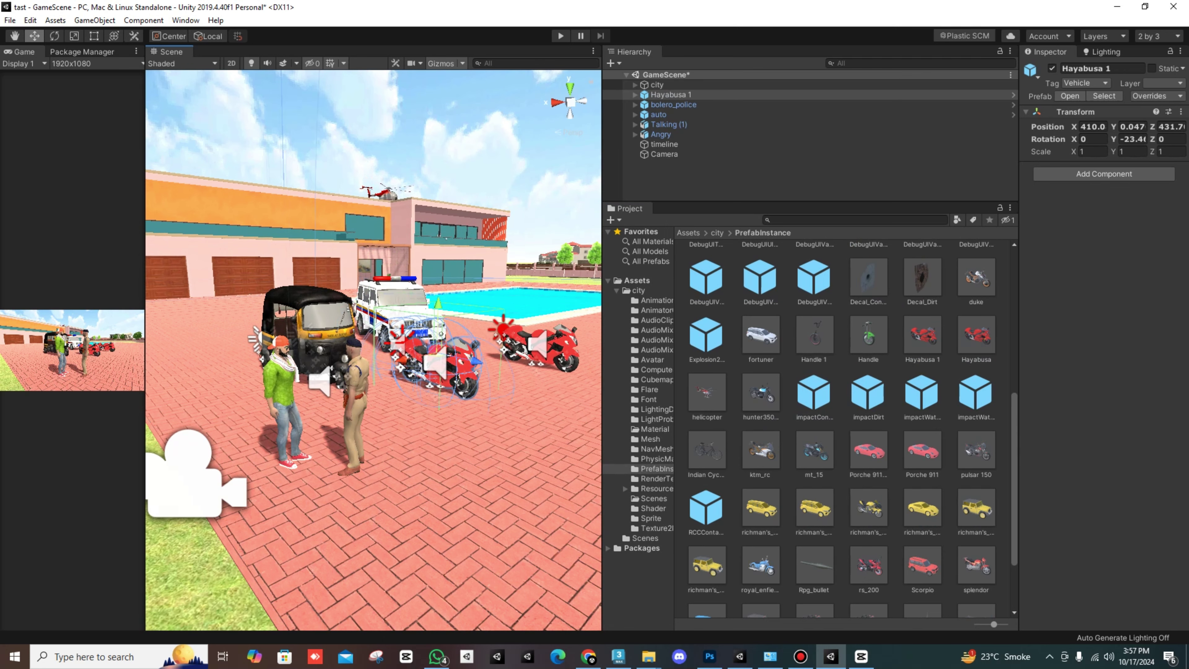
pyautogui.moveTo(375, 328); pyautogui.dragTo(464, 375, button='middle')
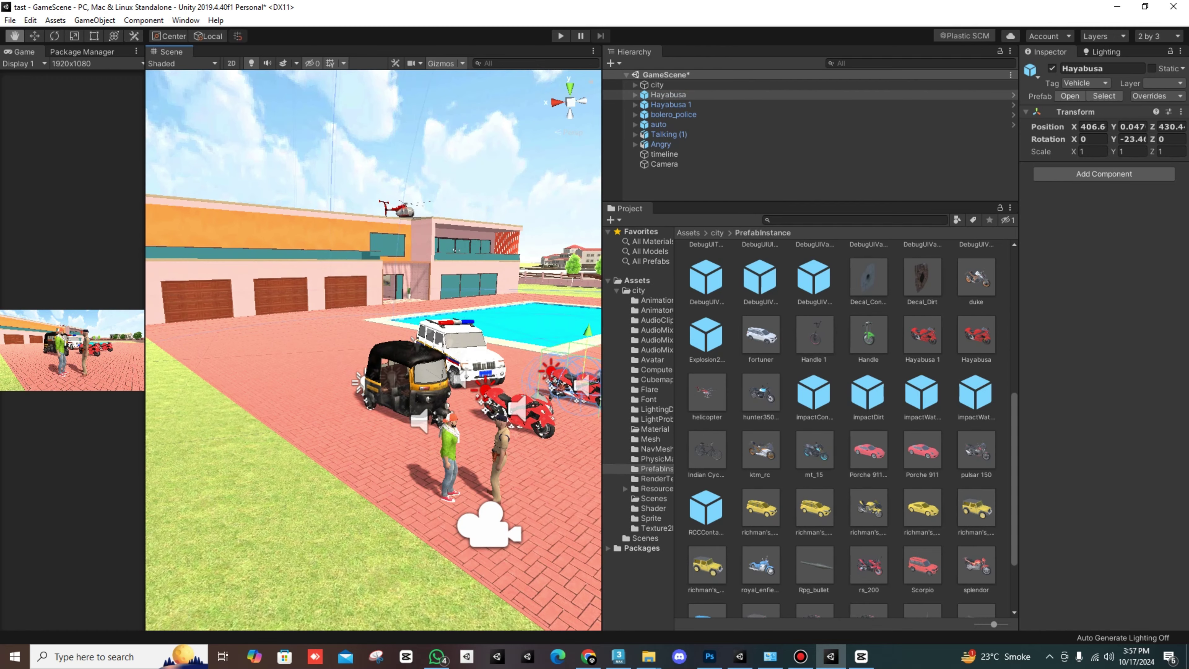
# Place an mt_15 bike beside the auto rickshaw, abandoning a yellow SUV attempt.
pyautogui.moveTo(815, 450); pyautogui.dragTo(393, 431)
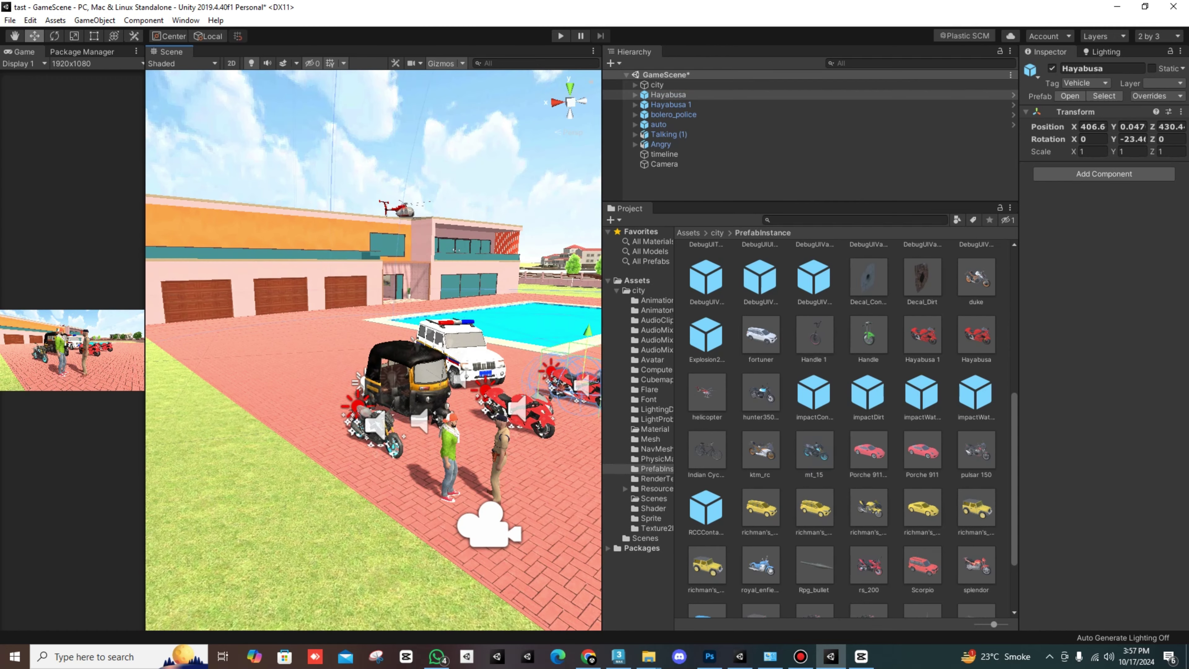
pyautogui.moveTo(421, 421); pyautogui.dragTo(338, 389, button='middle')
pyautogui.scroll(2, 375, 351)
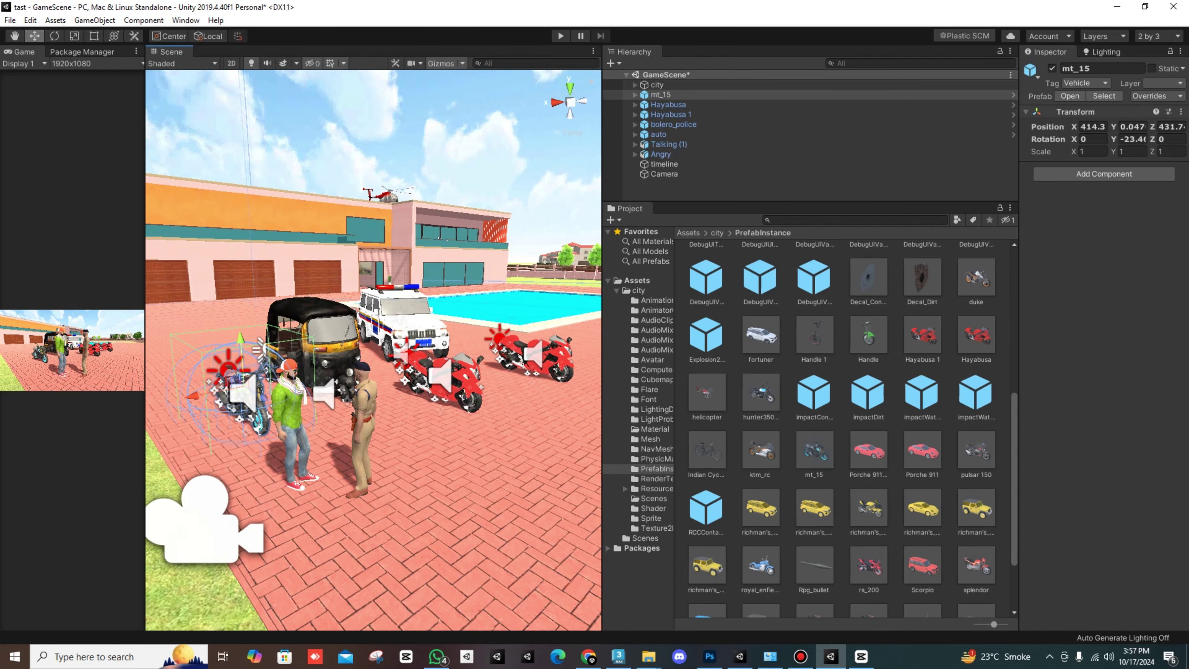
pyautogui.moveTo(761, 508); pyautogui.dragTo(168, 398)
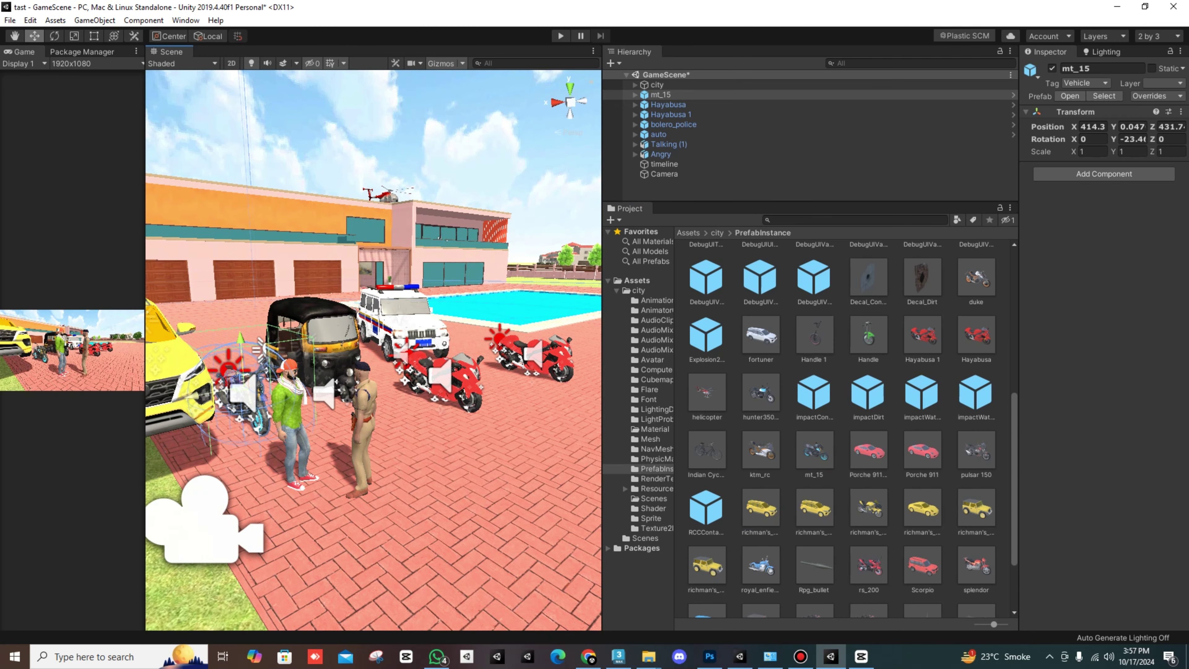
pyautogui.moveTo(169, 398); pyautogui.dragTo(653, 453)
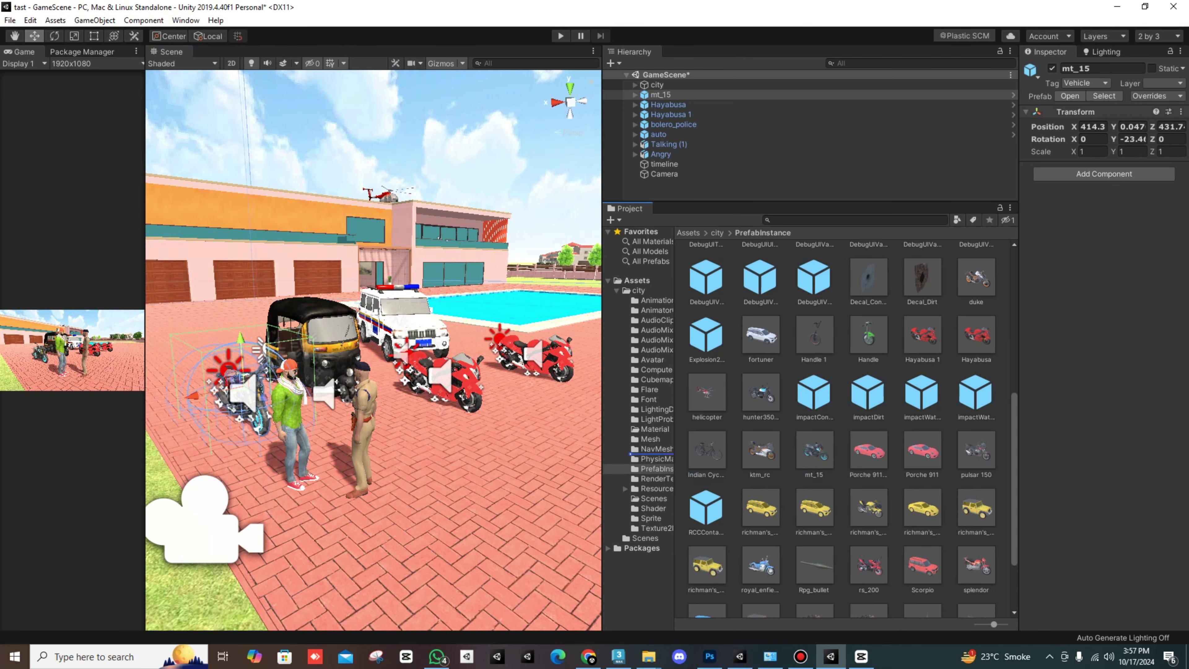
pyautogui.scroll(-3, 843, 422)
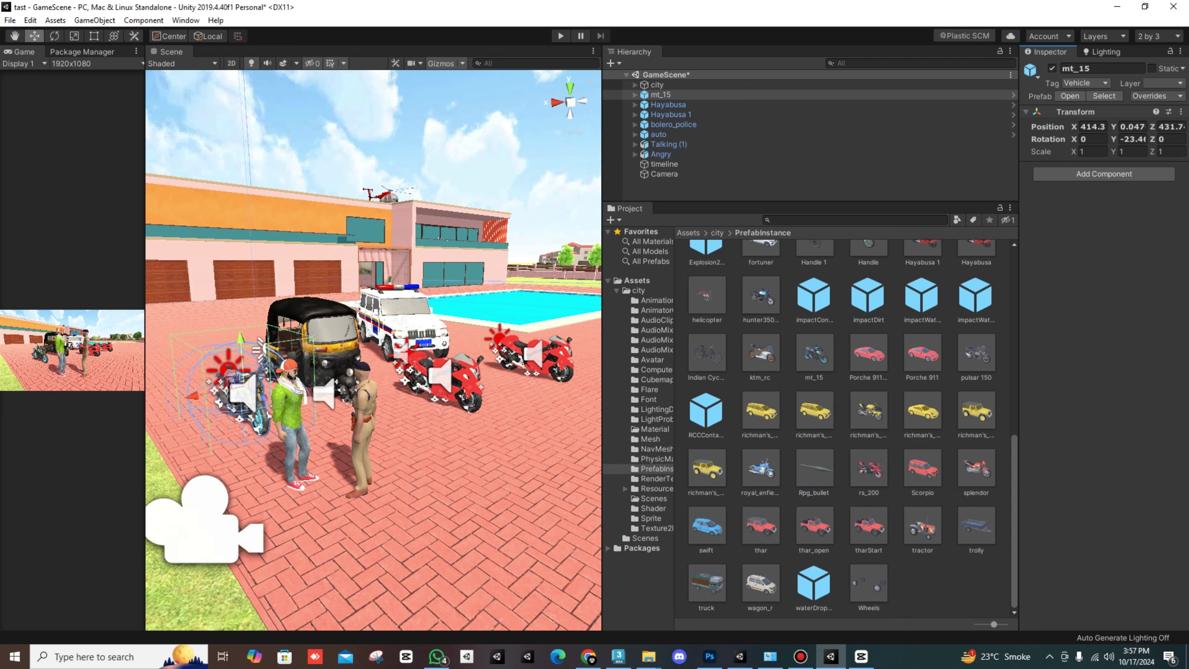
# Drop the tractor prefab on the plaza and move it beside the red bikes near the pool.
pyautogui.moveTo(922, 527); pyautogui.dragTo(430, 475)
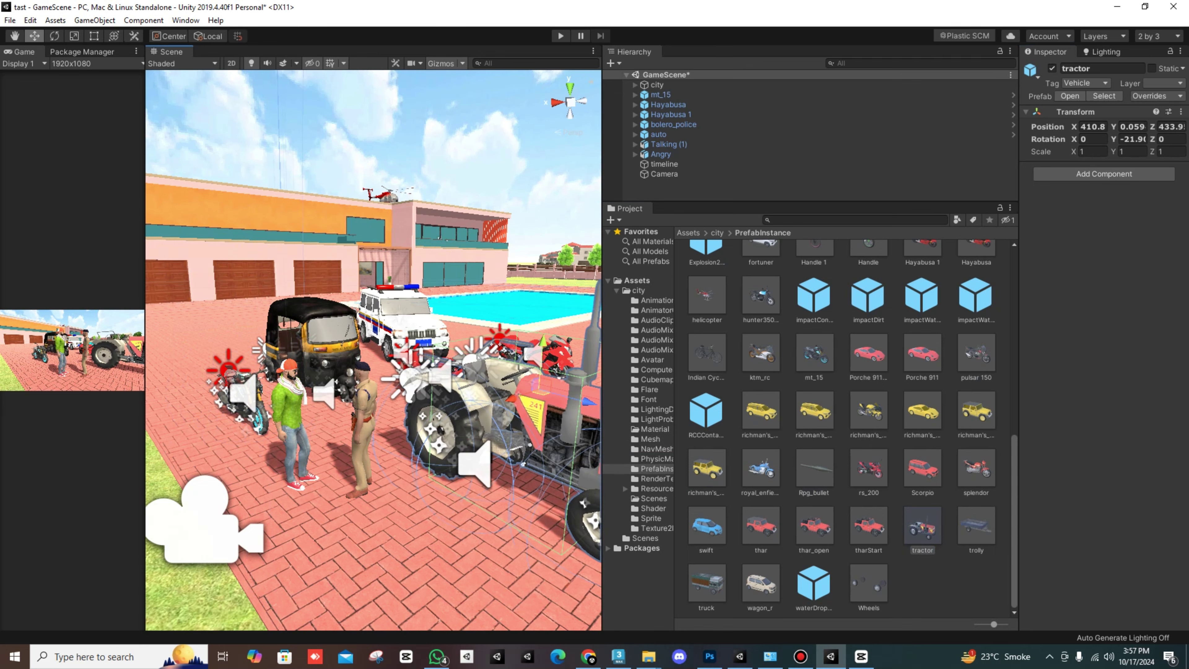
pyautogui.press('f')
pyautogui.moveTo(412, 429); pyautogui.dragTo(580, 370)
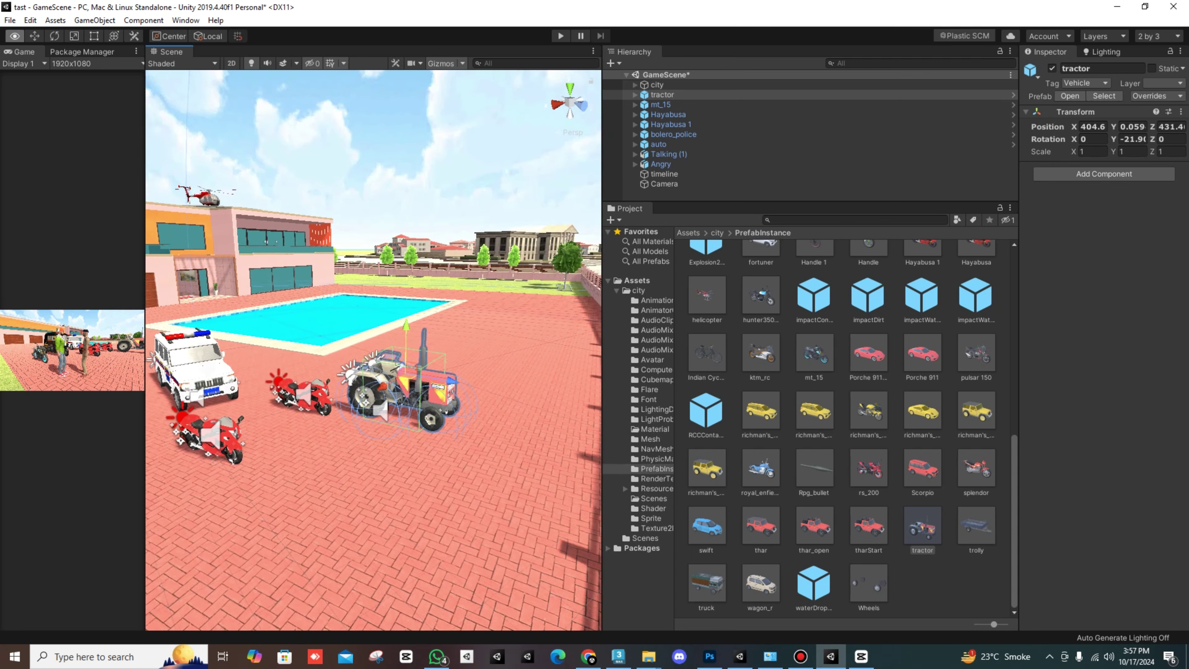
pyautogui.moveTo(375, 328)
pyautogui.keyDown('alt'); pyautogui.mouseDown()
pyautogui.moveTo(328, 327)
pyautogui.moveTo(374, 281)
pyautogui.mouseUp(); pyautogui.keyUp('alt')
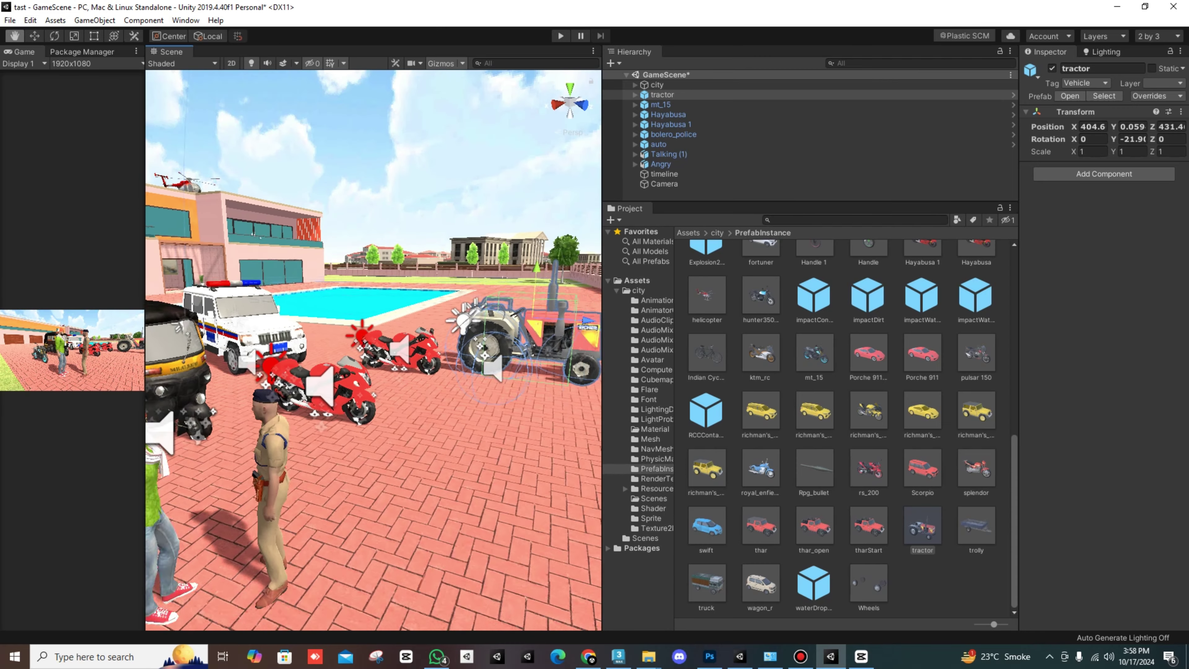
pyautogui.moveTo(374, 328); pyautogui.dragTo(281, 281, button='right')
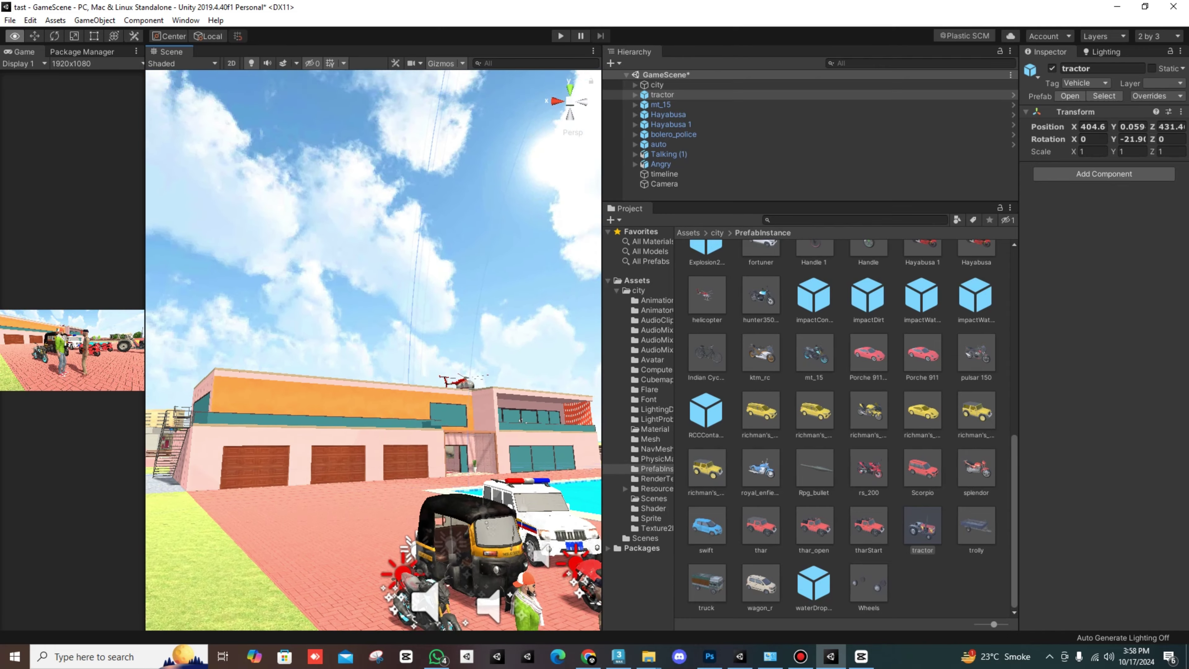
pyautogui.moveTo(374, 327); pyautogui.dragTo(422, 374, button='right')
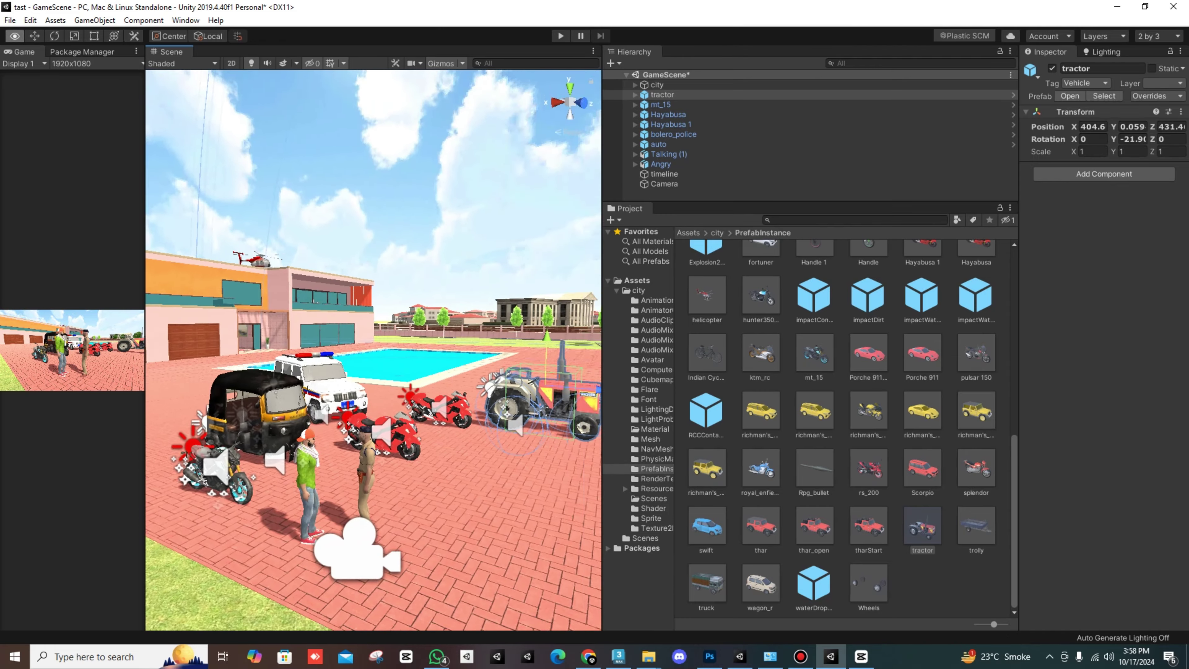
pyautogui.moveTo(374, 328)
pyautogui.mouseDown(button='right')
pyautogui.moveTo(421, 328)
pyautogui.moveTo(374, 323)
pyautogui.moveTo(375, 335)
pyautogui.moveTo(374, 300)
pyautogui.mouseUp(button='right')
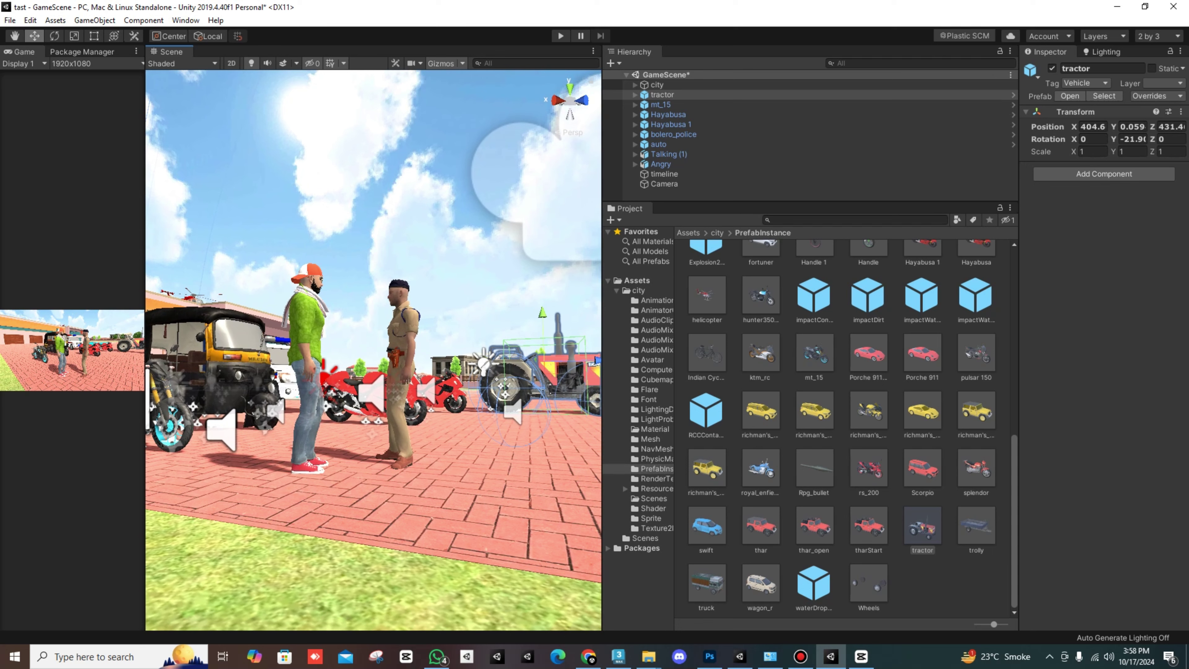
# Restore the screen recorder window from the taskbar.
pyautogui.click(801, 657)
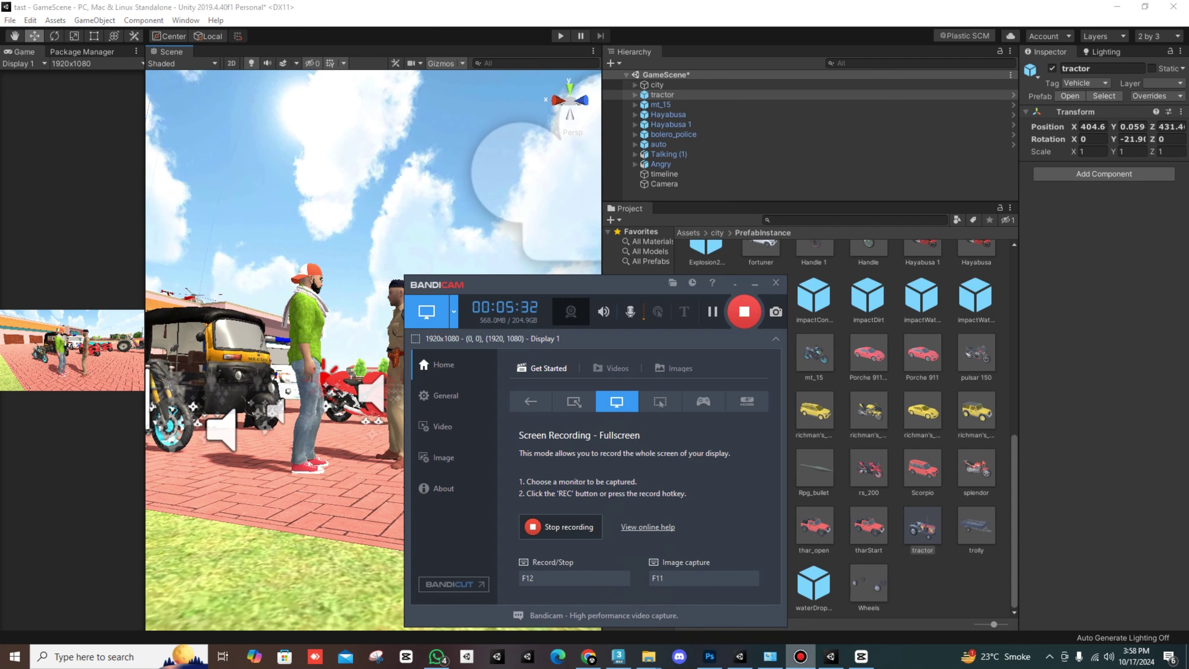